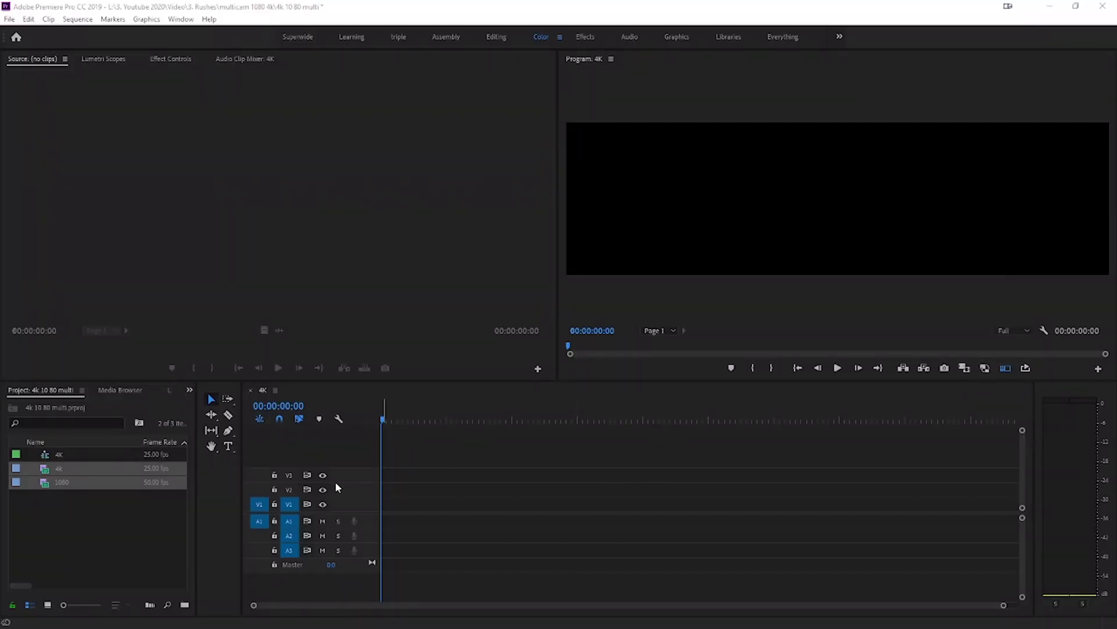
# Preview the 4k clip and the 1080 clip in the Source monitor.
pyautogui.click(73, 473)
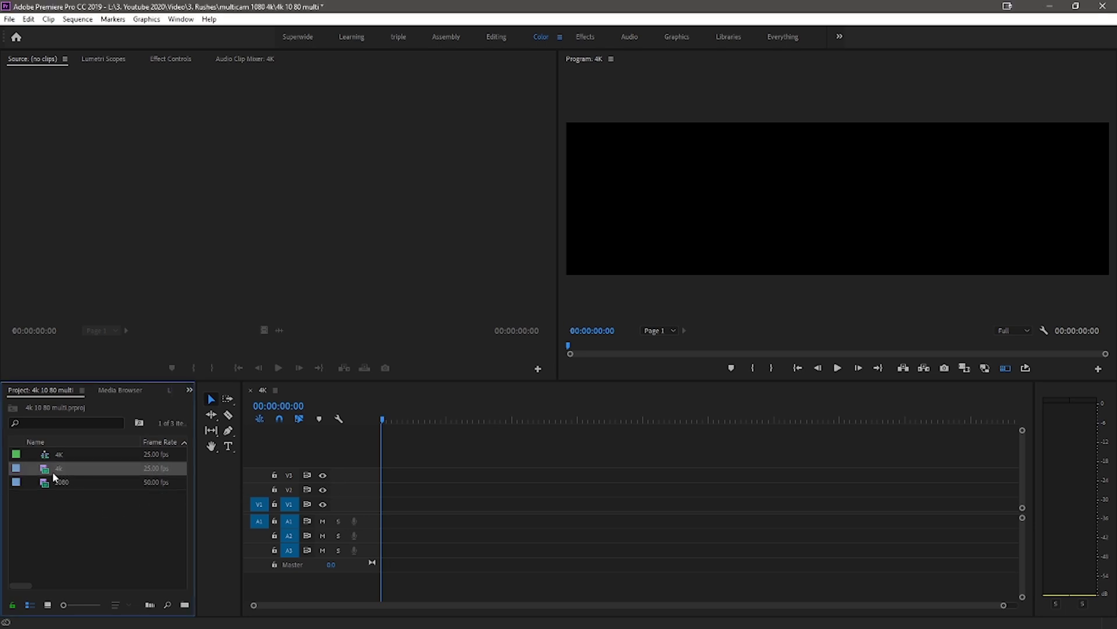
pyautogui.doubleClick(52, 472)
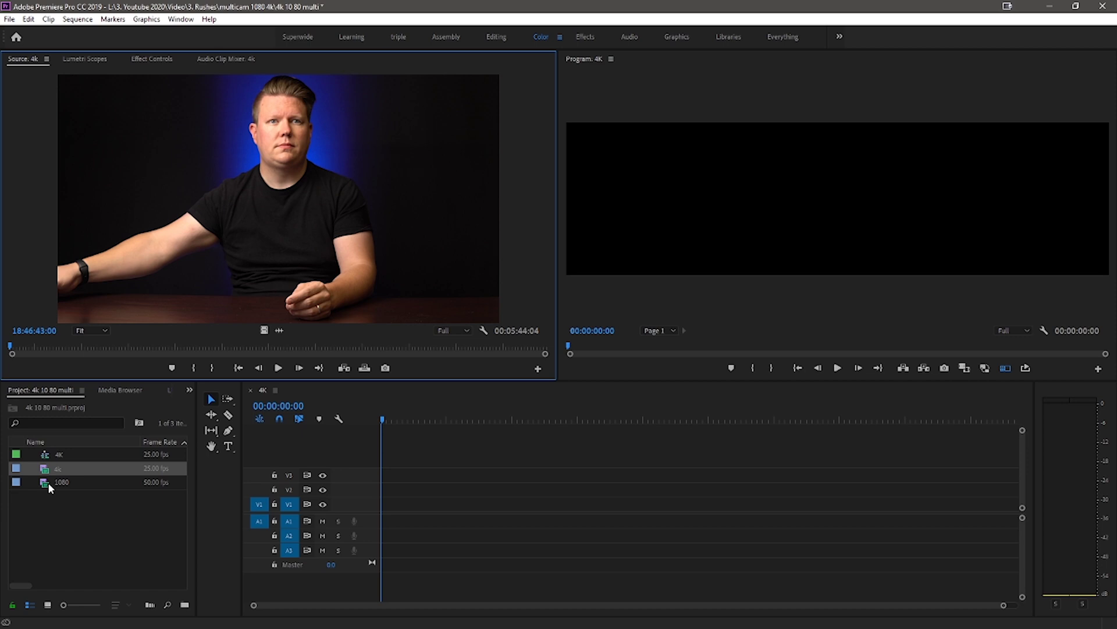
pyautogui.doubleClick(47, 482)
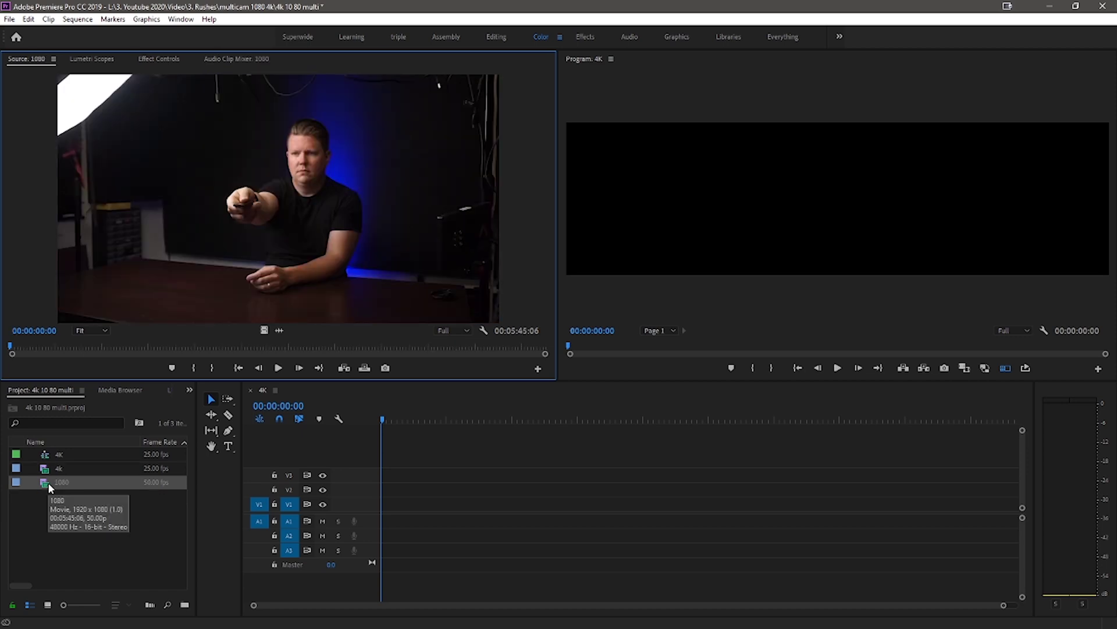
# Build the '10804k multi' multicam source sequence and add it to the 4K timeline, keeping existing settings.
pyautogui.moveTo(59, 485); pyautogui.dragTo(60, 483)
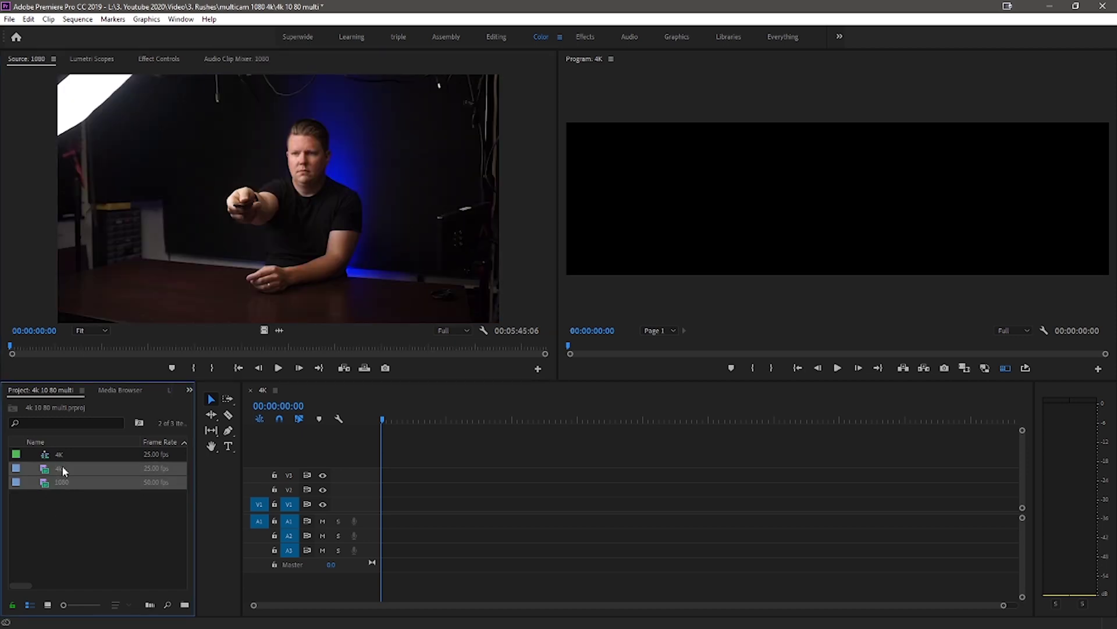
pyautogui.rightClick(61, 466)
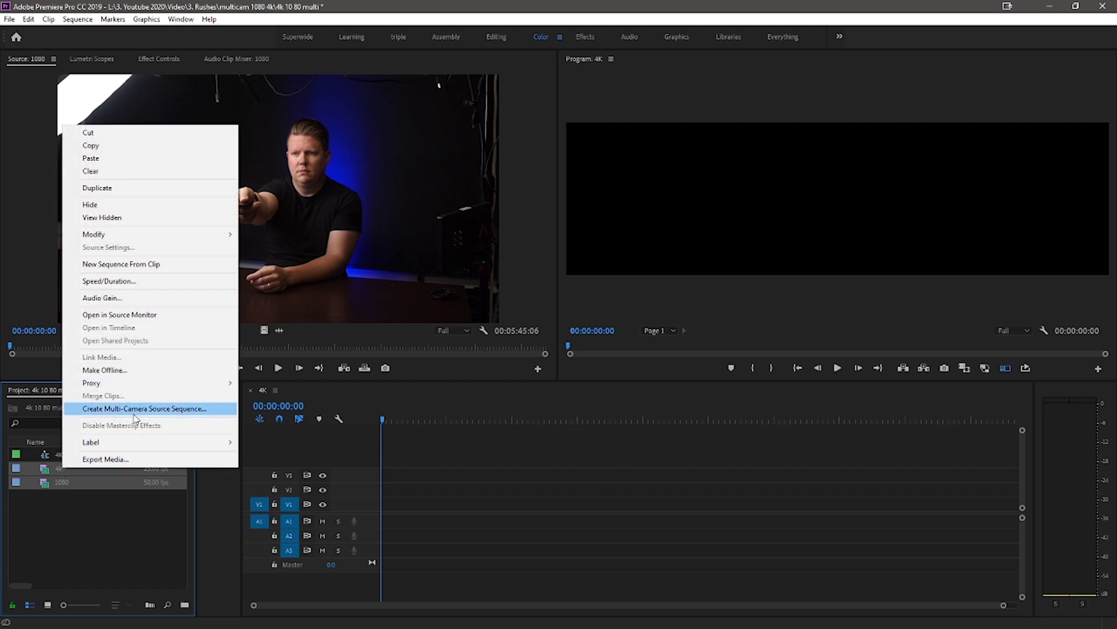
pyautogui.click(133, 411)
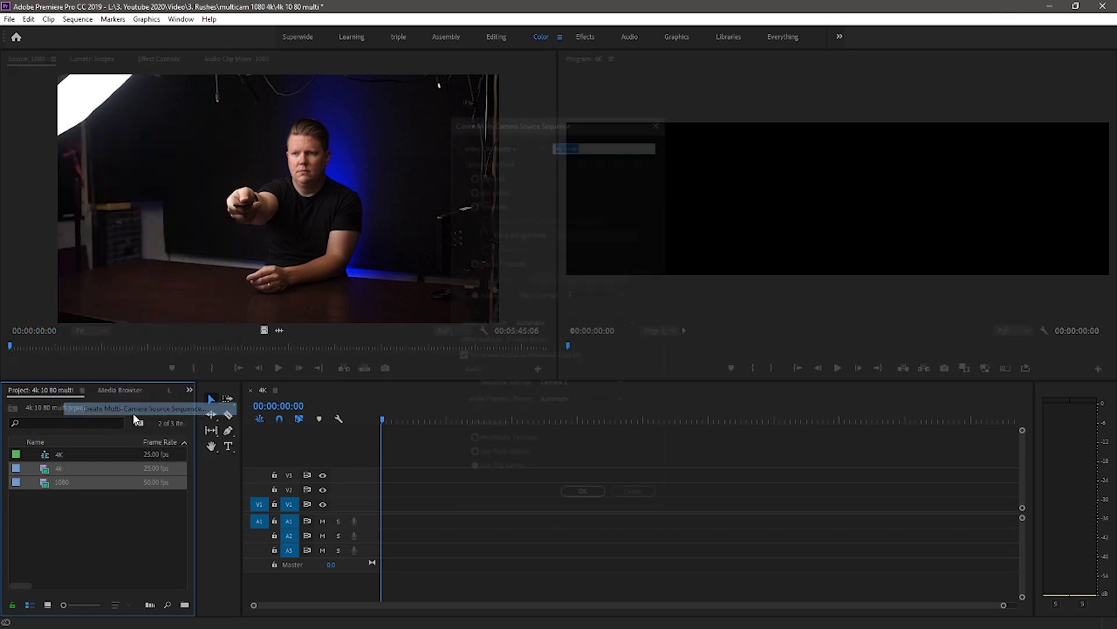
pyautogui.click(582, 498)
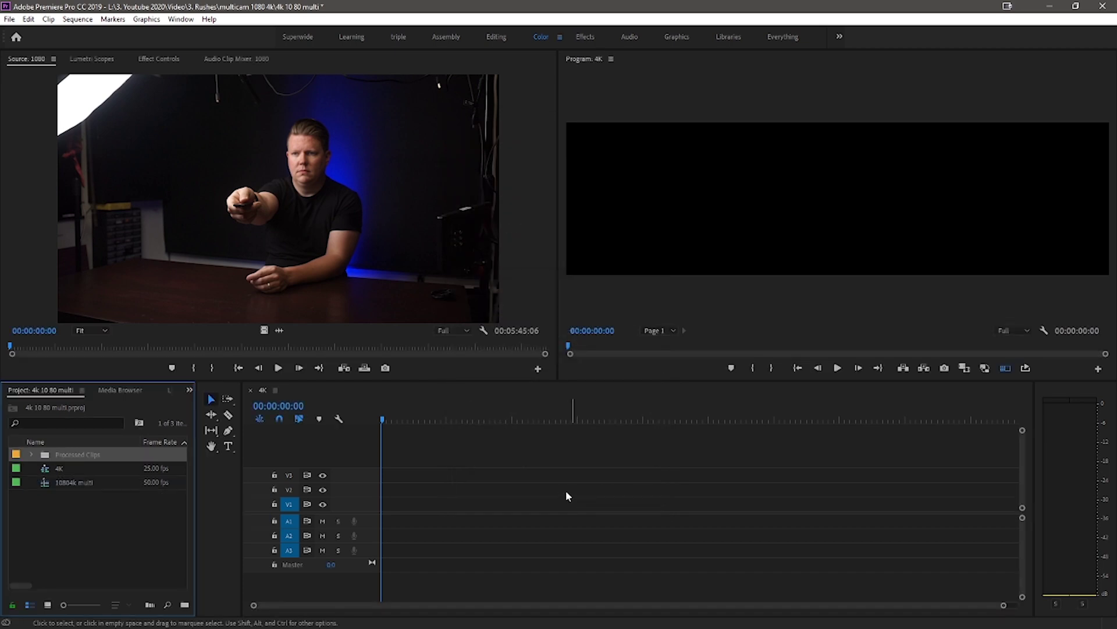
pyautogui.moveTo(79, 484); pyautogui.dragTo(403, 507)
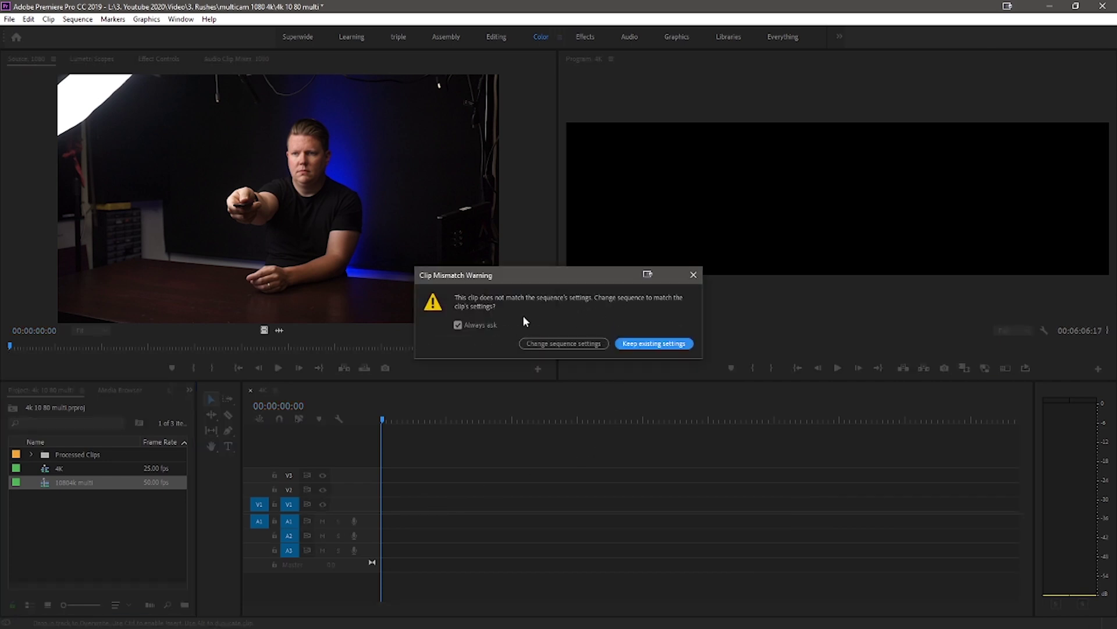
pyautogui.click(654, 344)
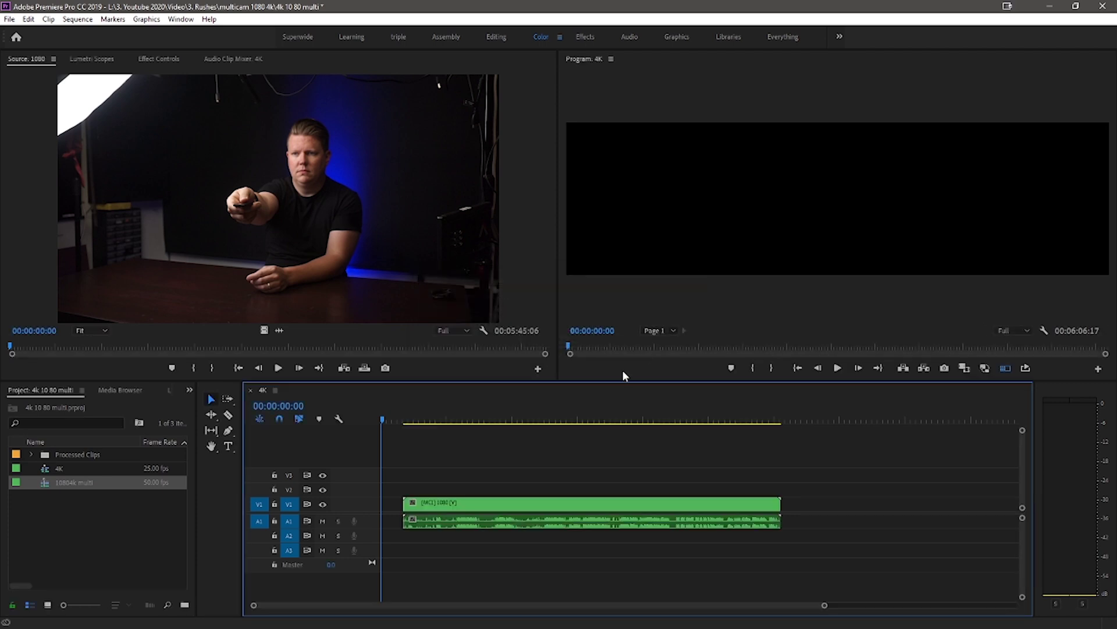
# Check the 4K sequence settings are 3840×2160 and close them unchanged.
pyautogui.click(77, 19)
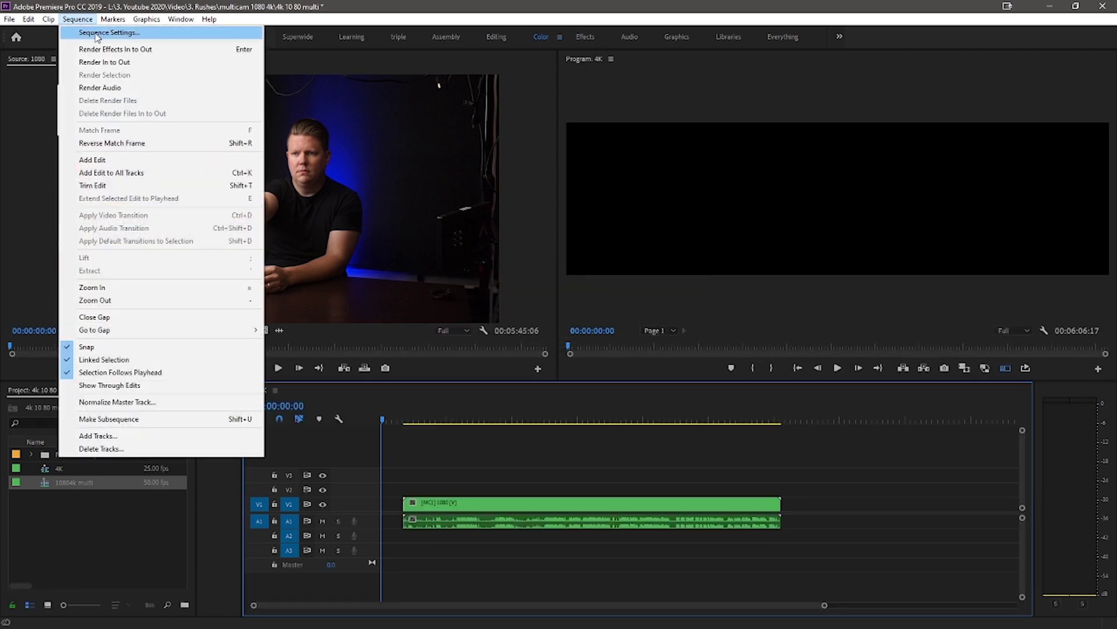
pyautogui.click(88, 33)
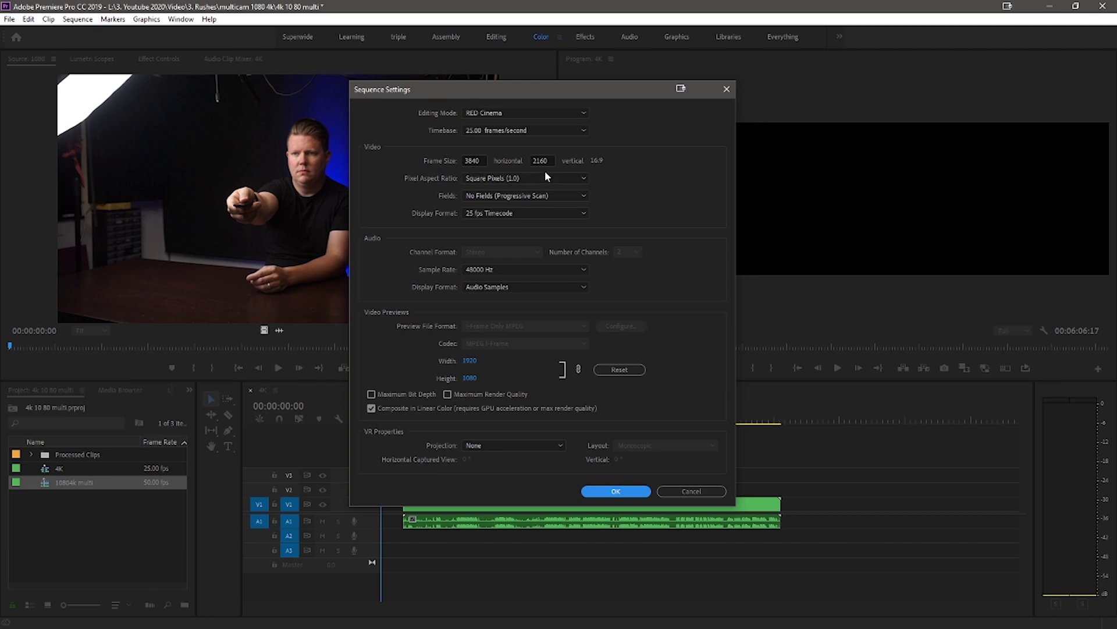
pyautogui.click(633, 492)
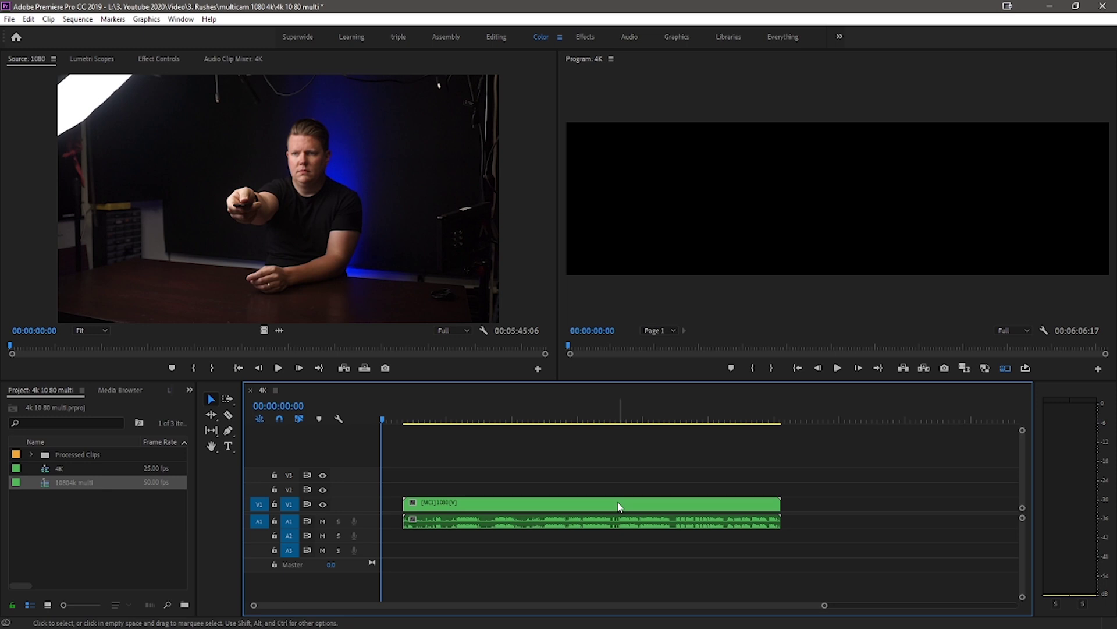
# Select the multicam clip and scrub around 00:03:12:05 to compare the camera angles.
pyautogui.click(612, 511)
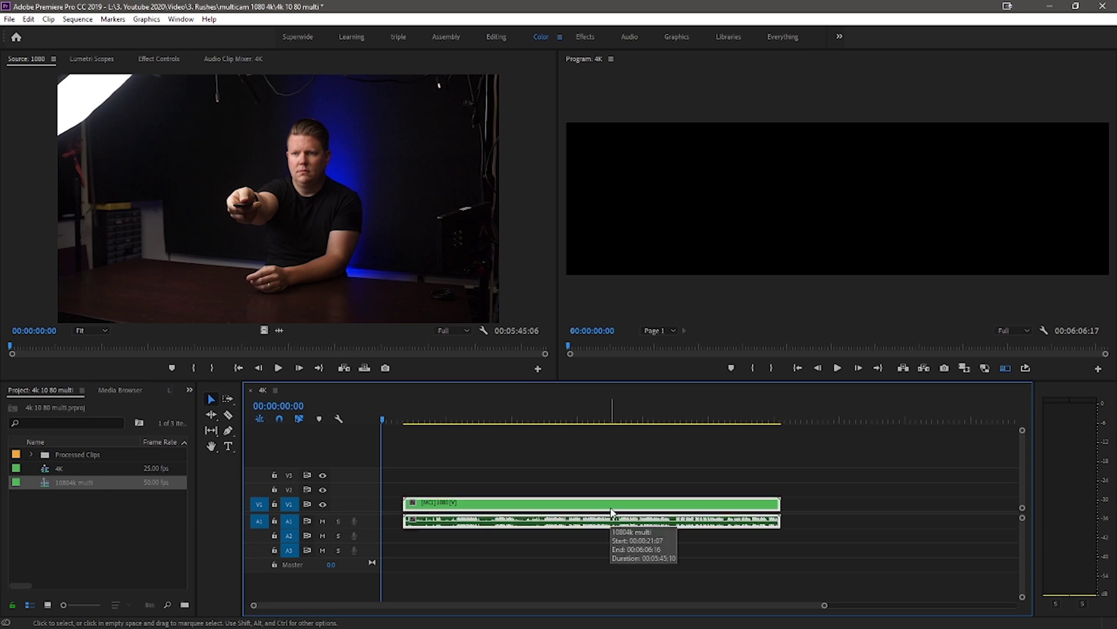
pyautogui.click(590, 420)
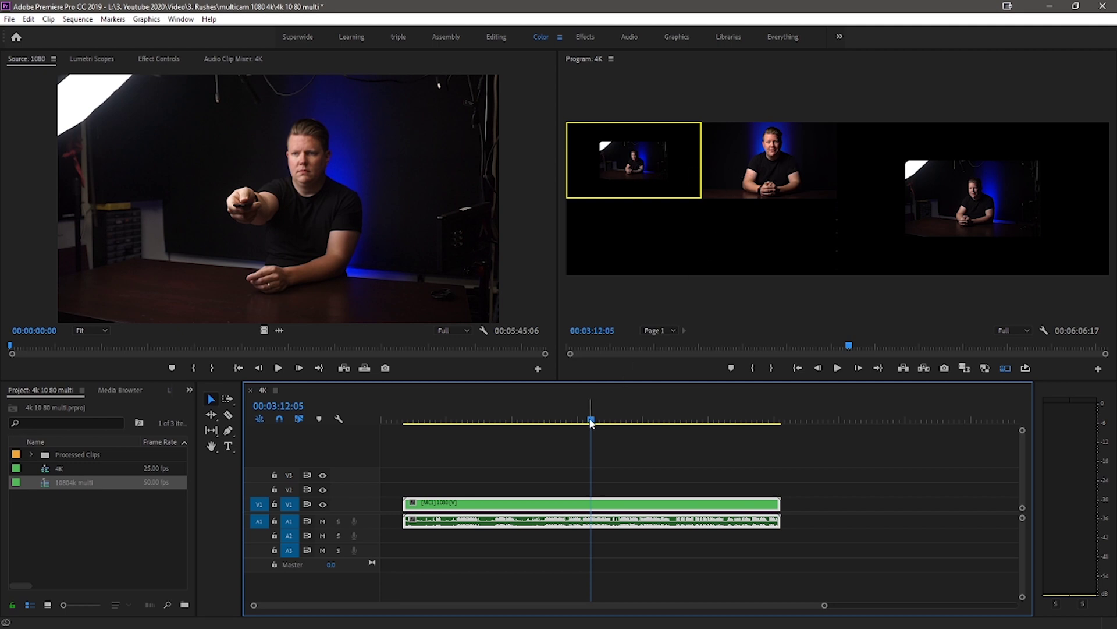
pyautogui.moveTo(591, 420); pyautogui.dragTo(601, 420)
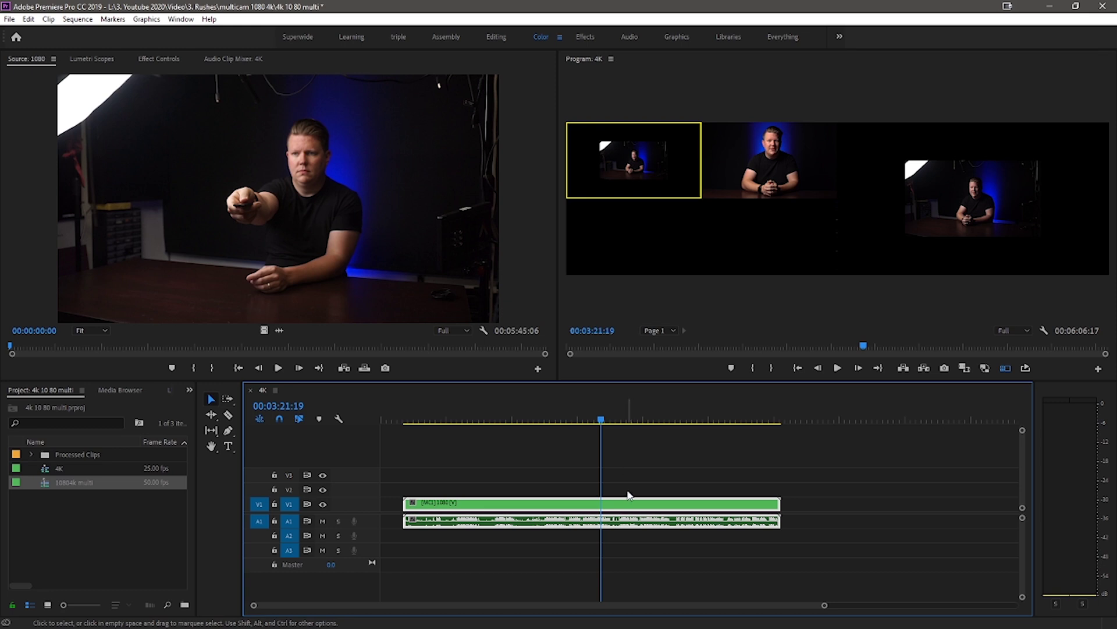
# Inside the 10804k multi sequence, set the 4k clip to frame size.
pyautogui.doubleClick(614, 510)
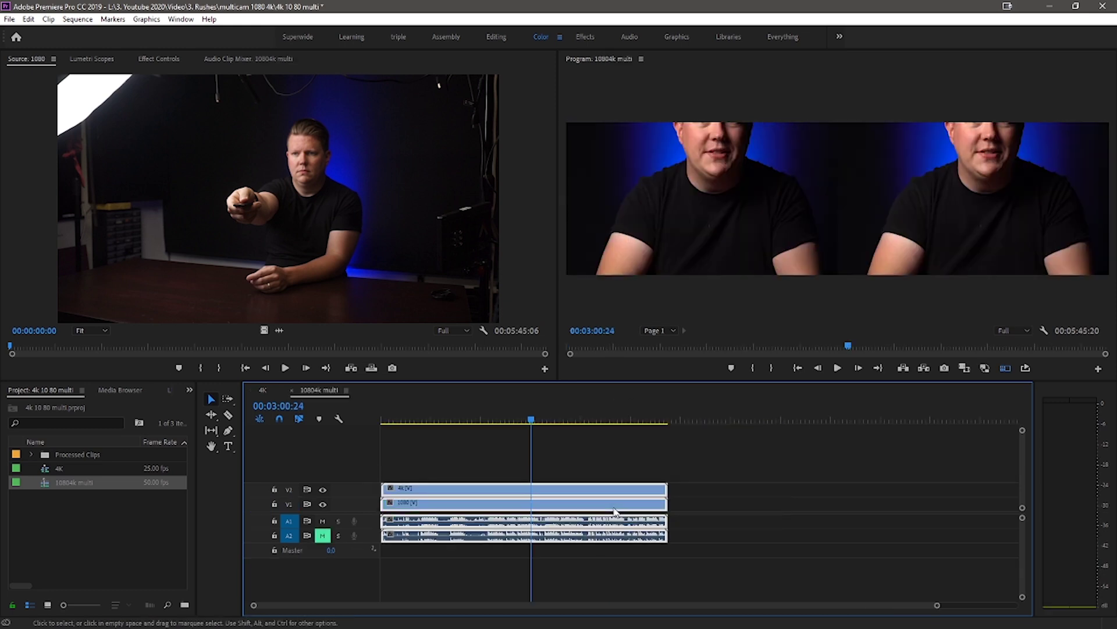
pyautogui.rightClick(466, 489)
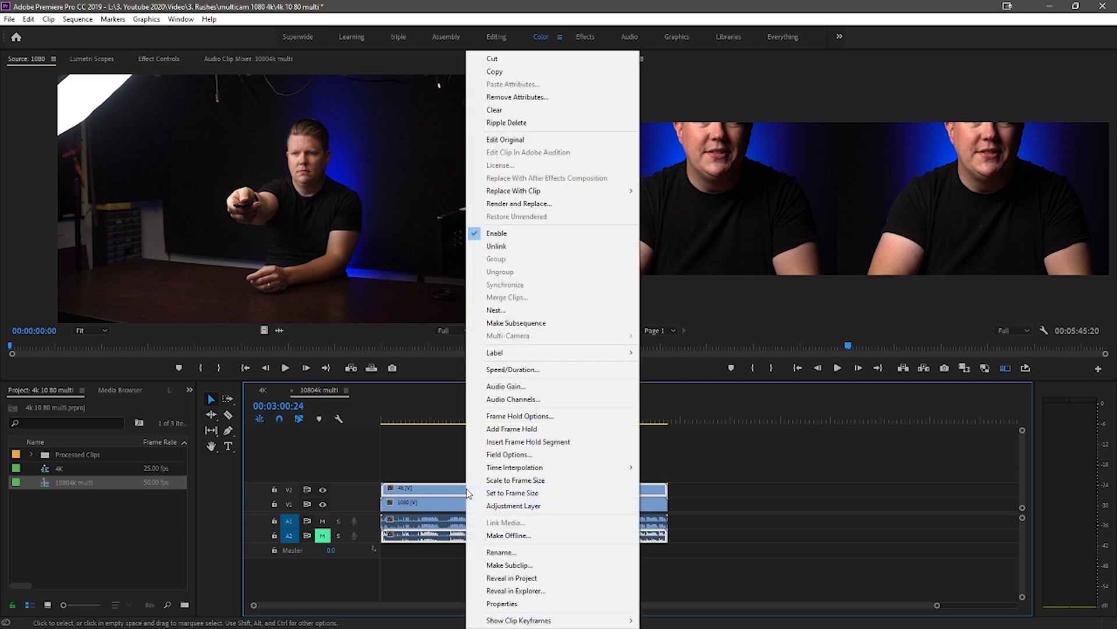
pyautogui.click(518, 493)
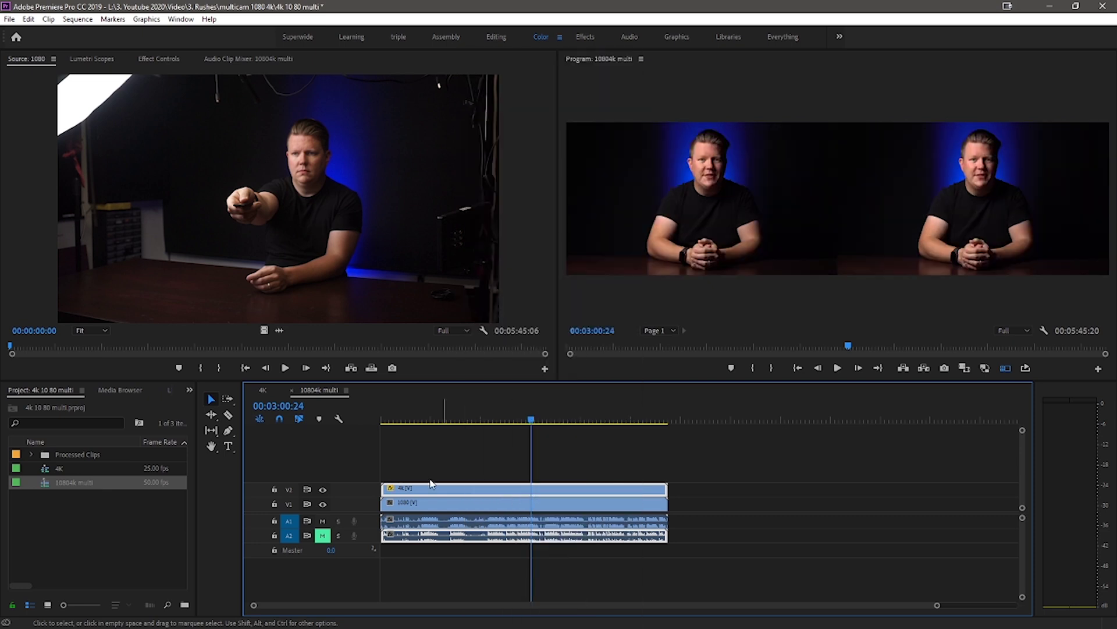
# Back in the 4K sequence, set the multicam clip to frame size.
pyautogui.click(261, 390)
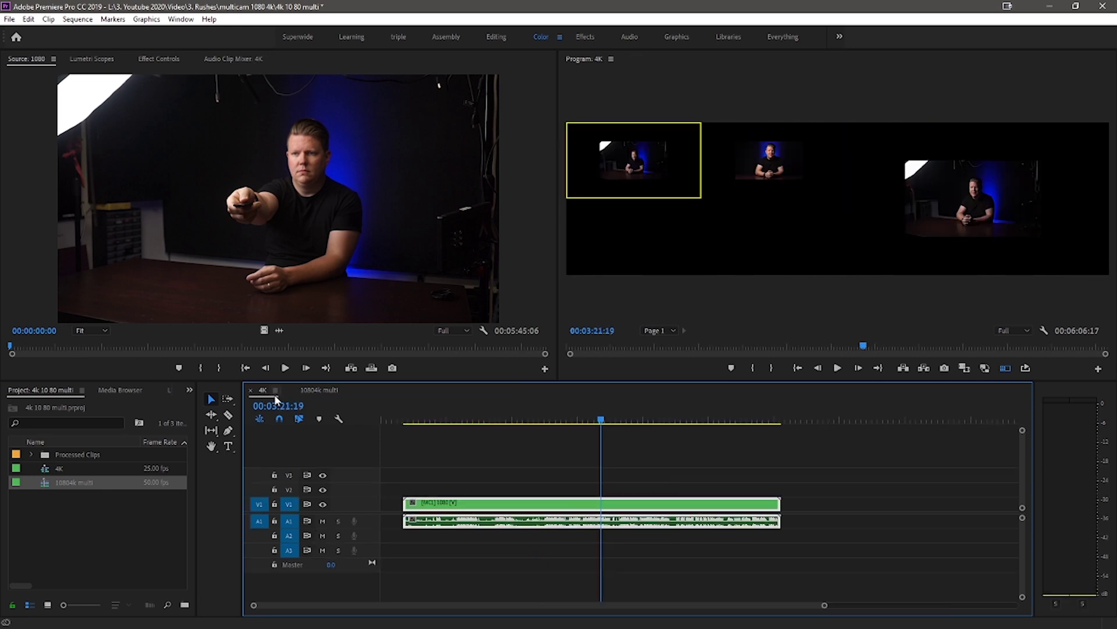
pyautogui.rightClick(544, 506)
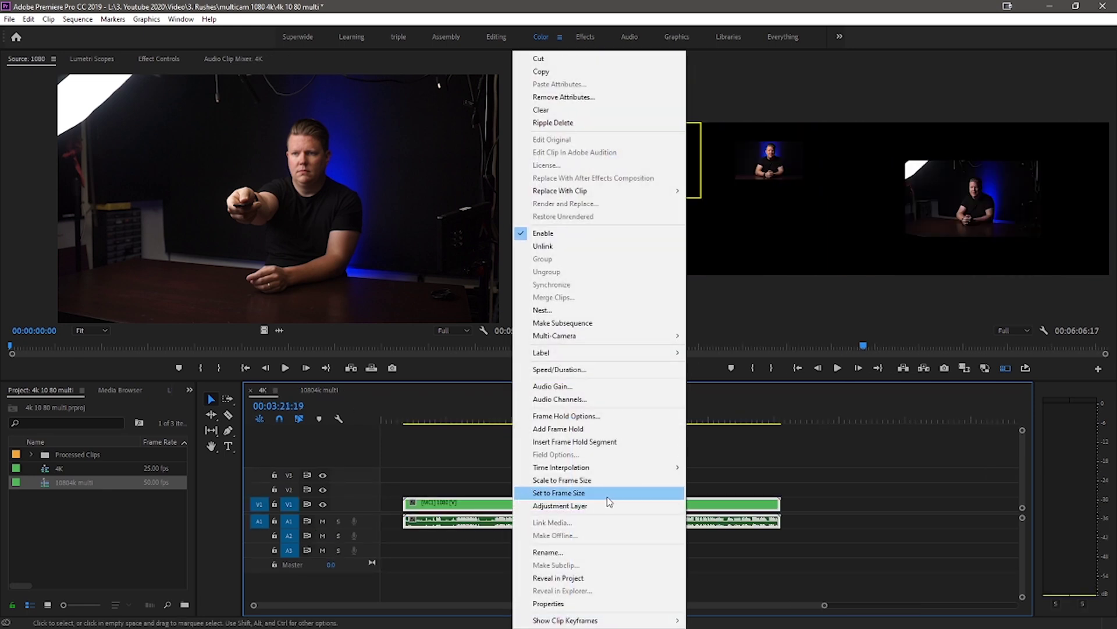
pyautogui.click(606, 497)
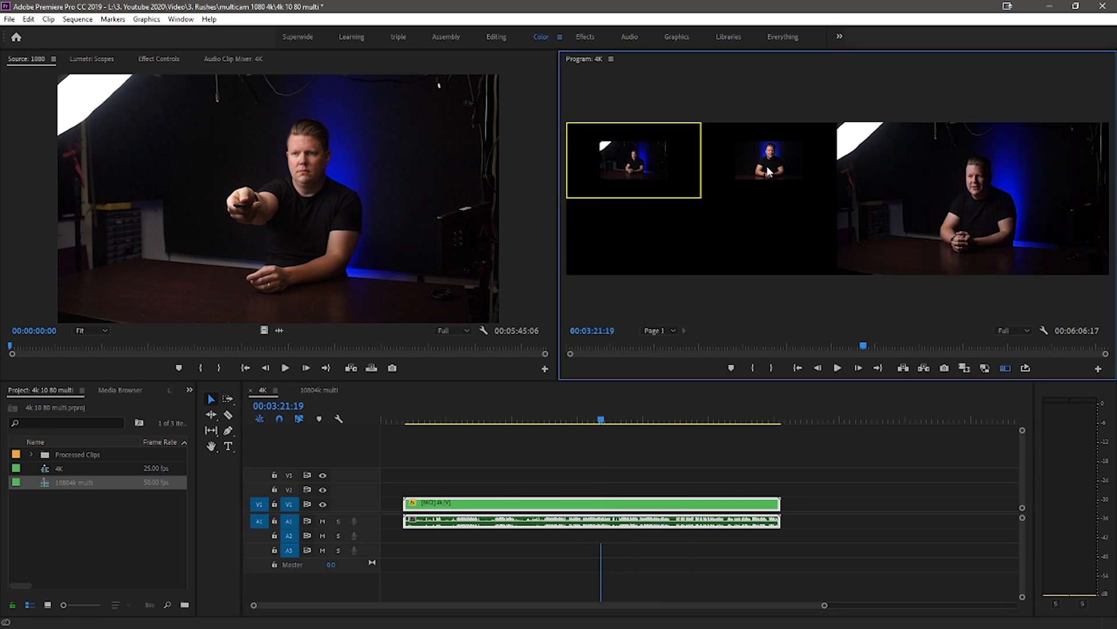
# Switch between camera angles 1 and 2 in the Program monitor, ending on angle 2.
pyautogui.click(728, 172)
pyautogui.click(648, 169)
pyautogui.click(754, 174)
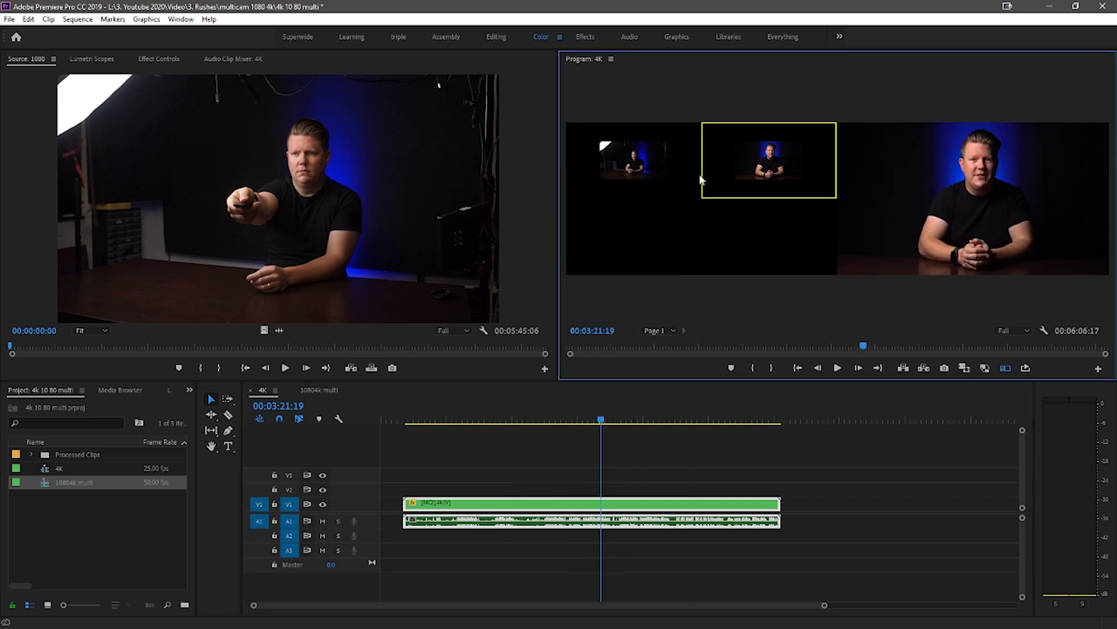
pyautogui.click(641, 176)
pyautogui.click(739, 162)
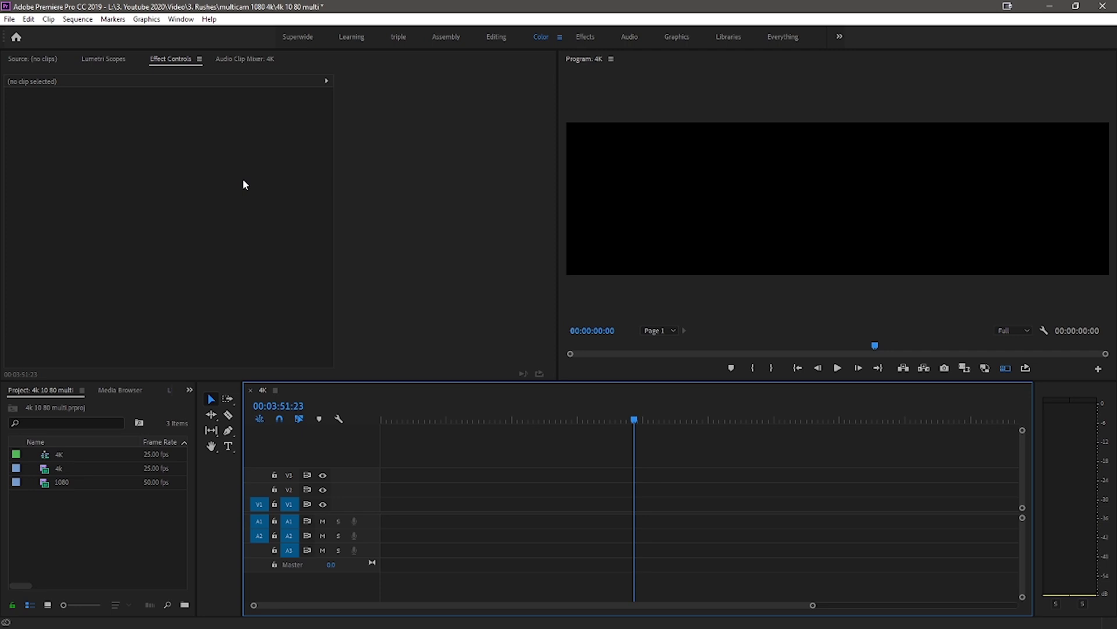
# Start a new sequence, 'Sequence 06', and show its Custom 25 fps settings.
pyautogui.click(10, 19)
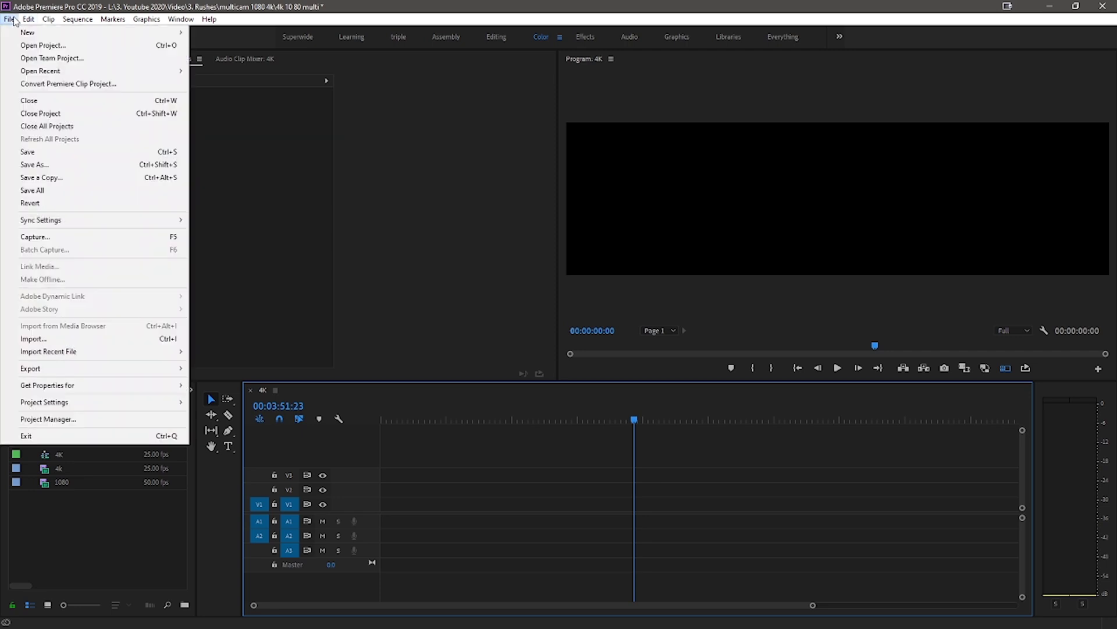
pyautogui.moveTo(15, 33)
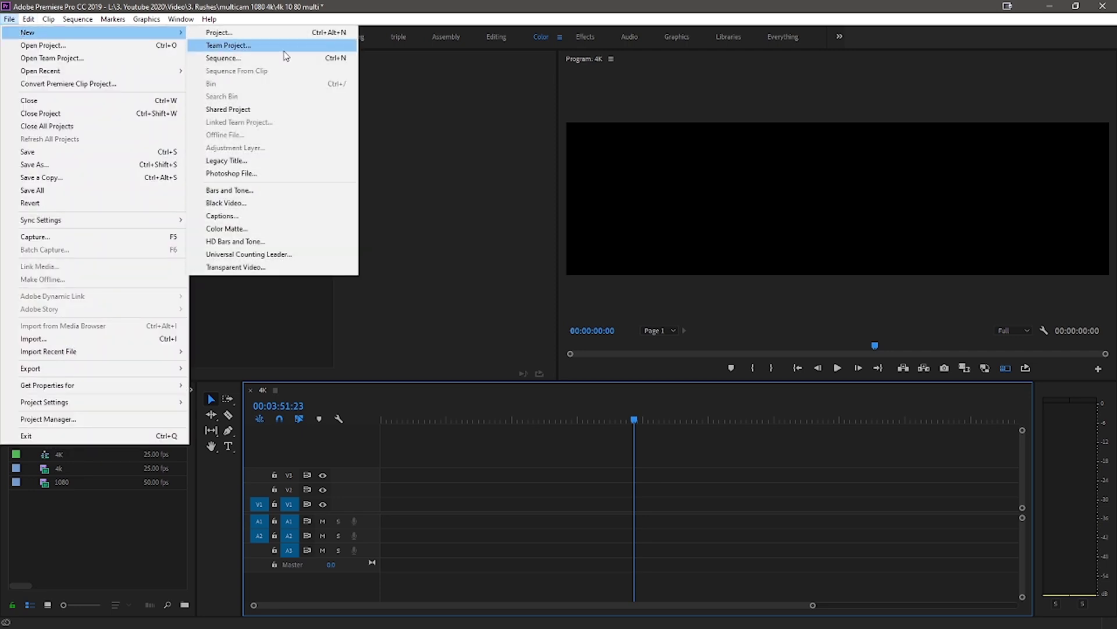
pyautogui.click(263, 59)
pyautogui.click(459, 141)
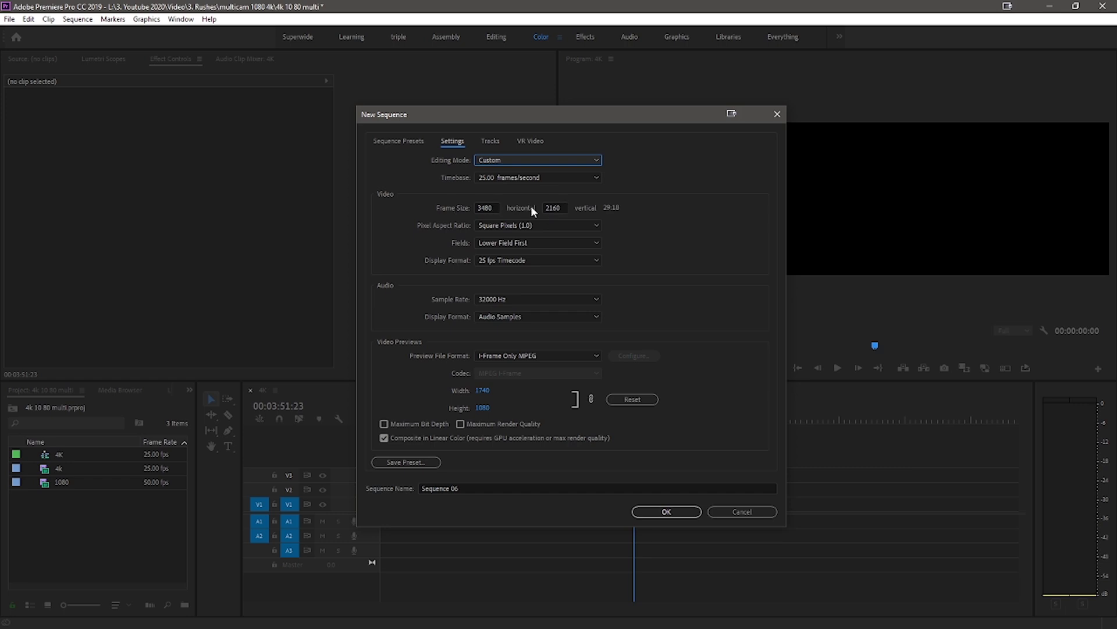
pyautogui.click(541, 163)
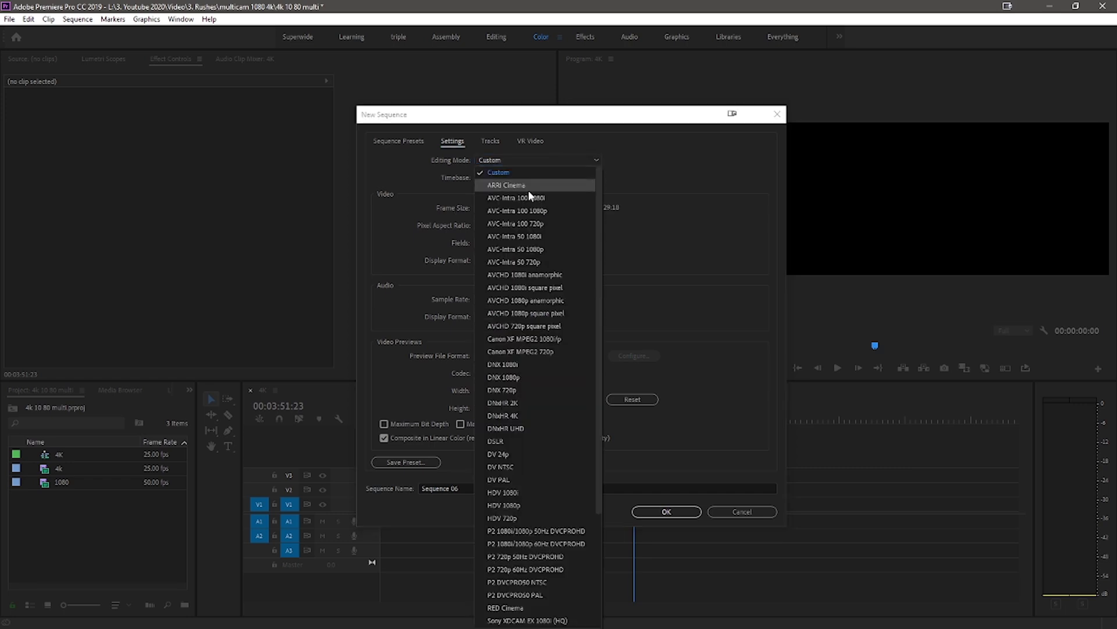
pyautogui.click(528, 175)
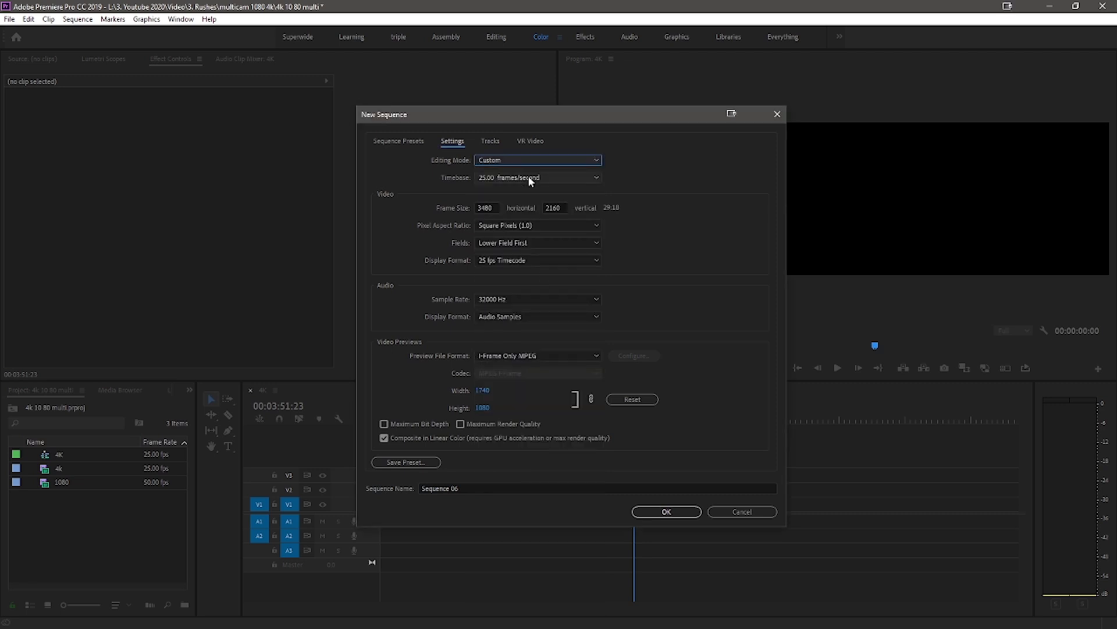
pyautogui.click(494, 209)
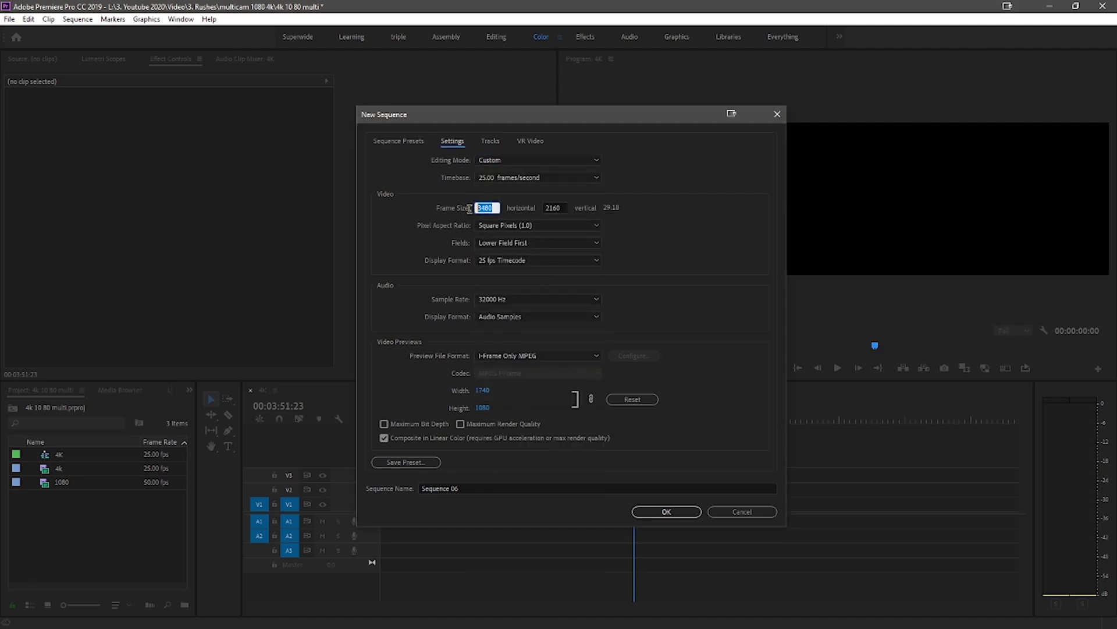
pyautogui.click(561, 208)
pyautogui.click(642, 222)
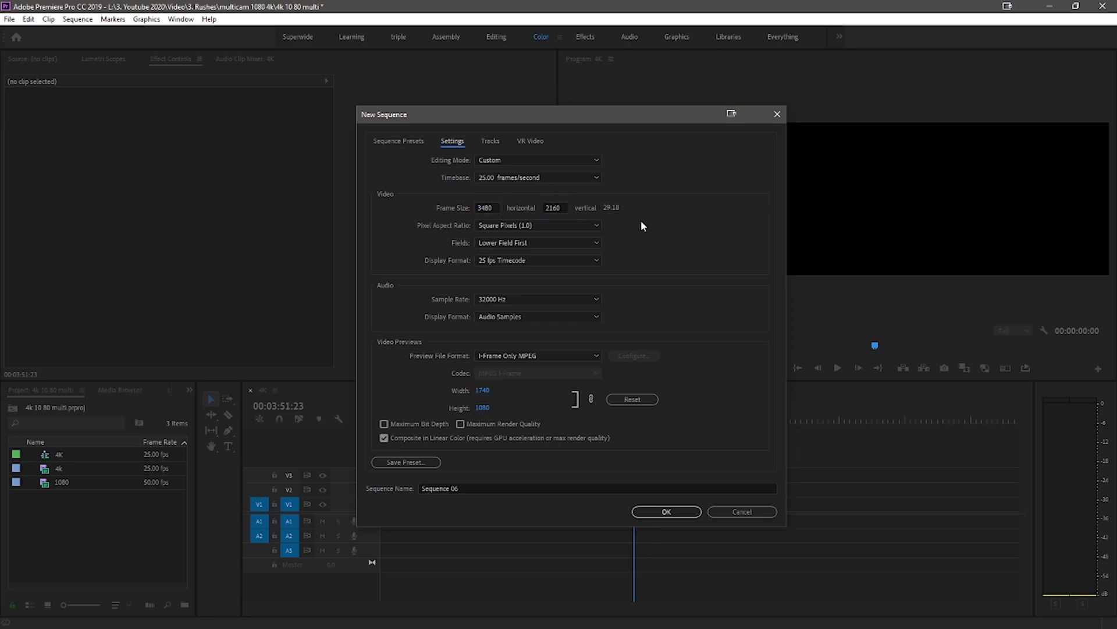
# Keep Square Pixels, save the settings as preset 'multicam', then close the New Sequence dialog.
pyautogui.click(556, 227)
pyautogui.click(526, 235)
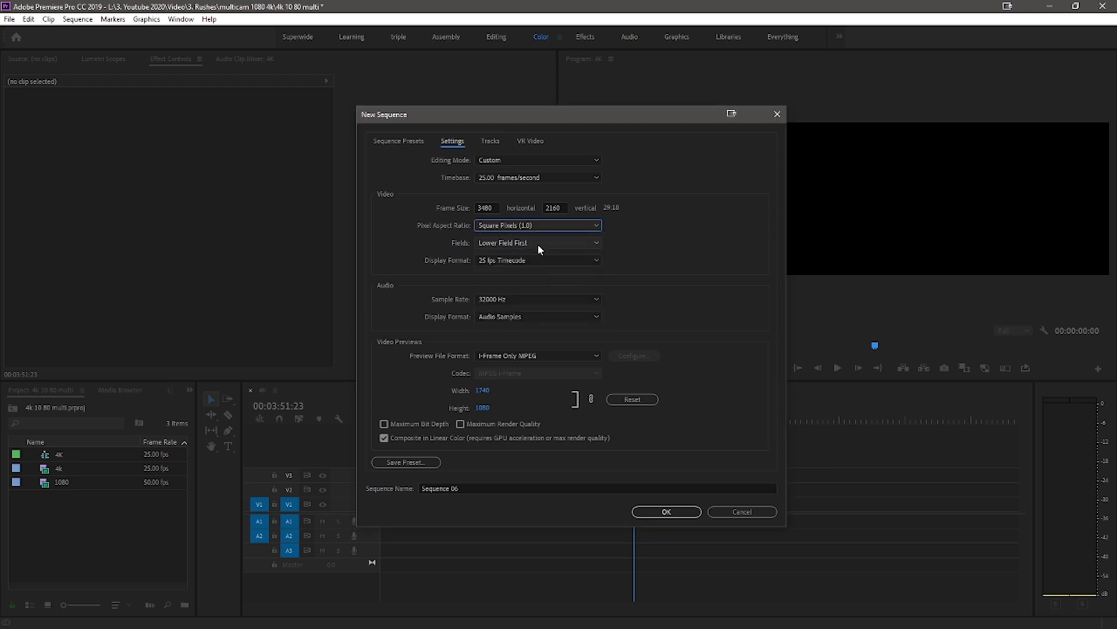
pyautogui.click(419, 465)
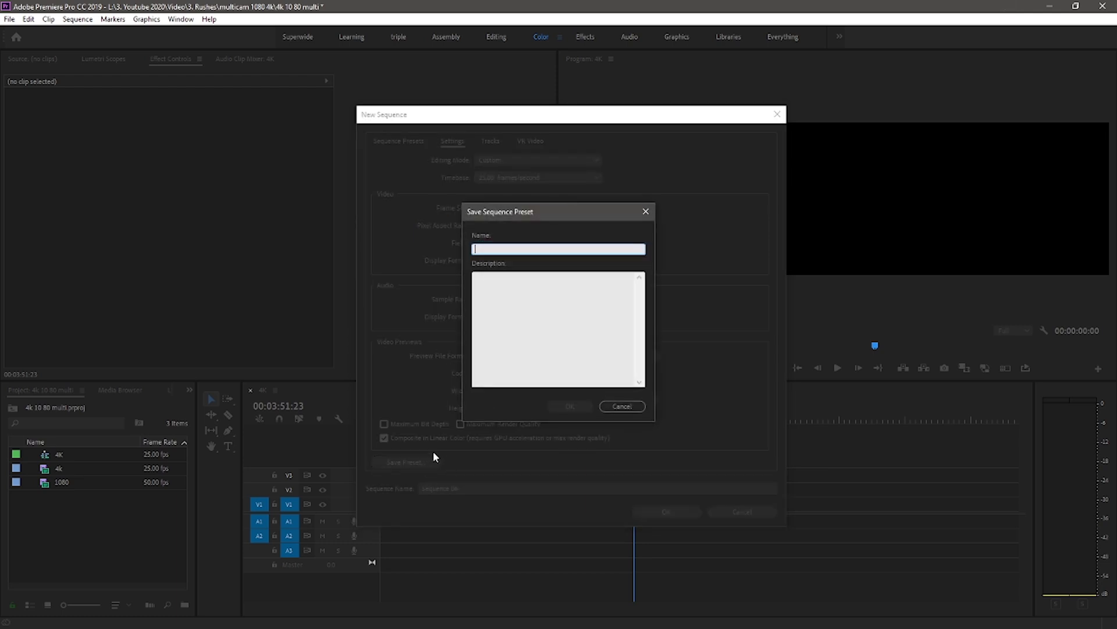
pyautogui.write('multicam')
pyautogui.click(581, 407)
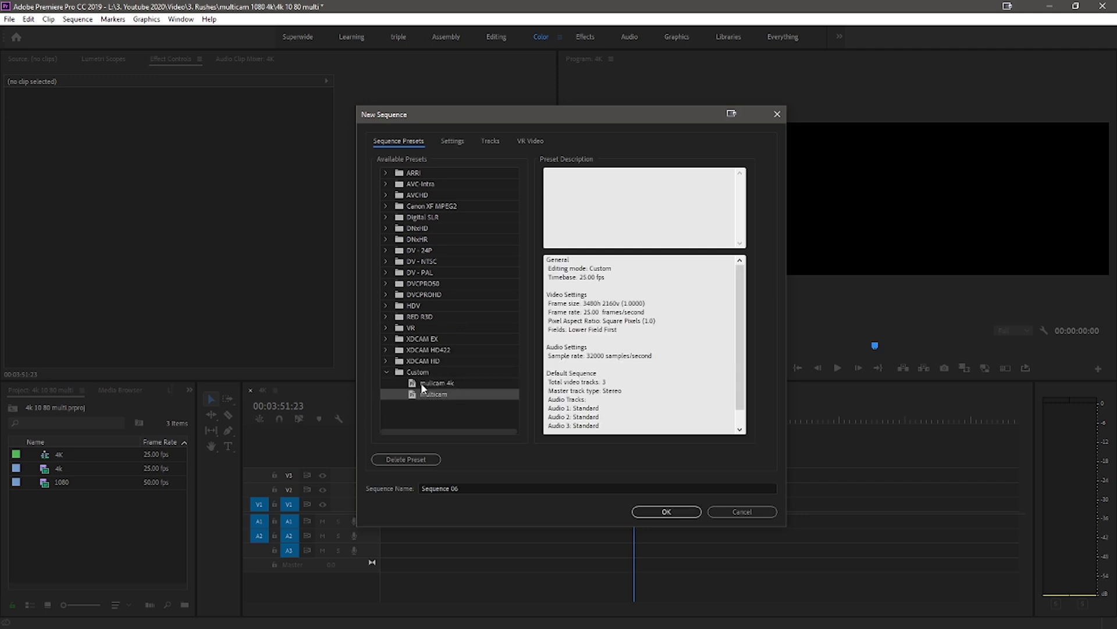
pyautogui.click(453, 384)
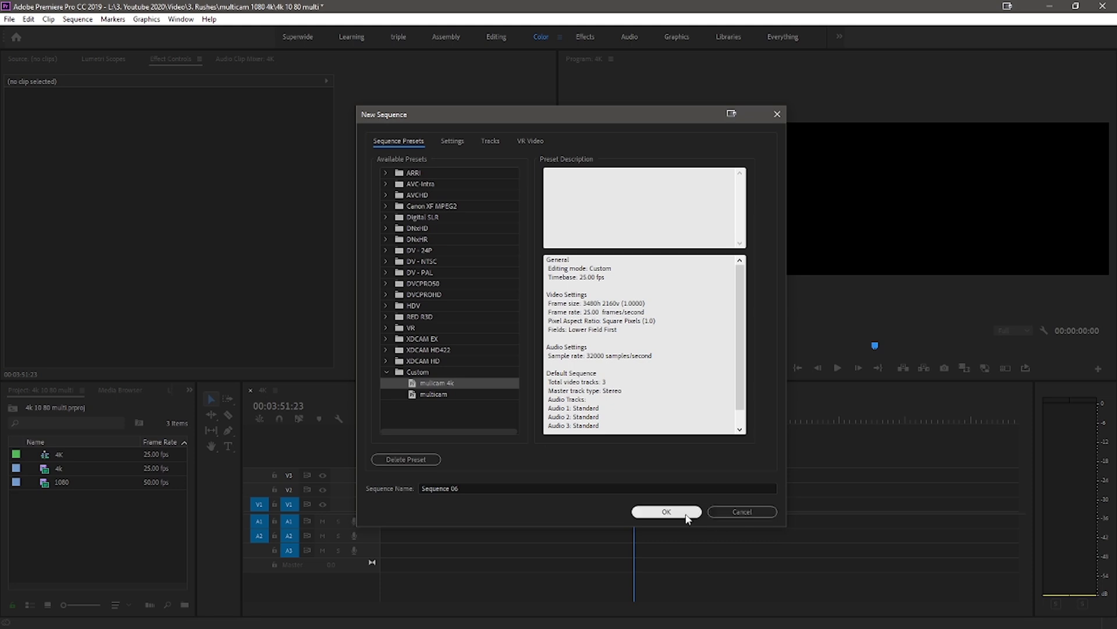
pyautogui.click(720, 511)
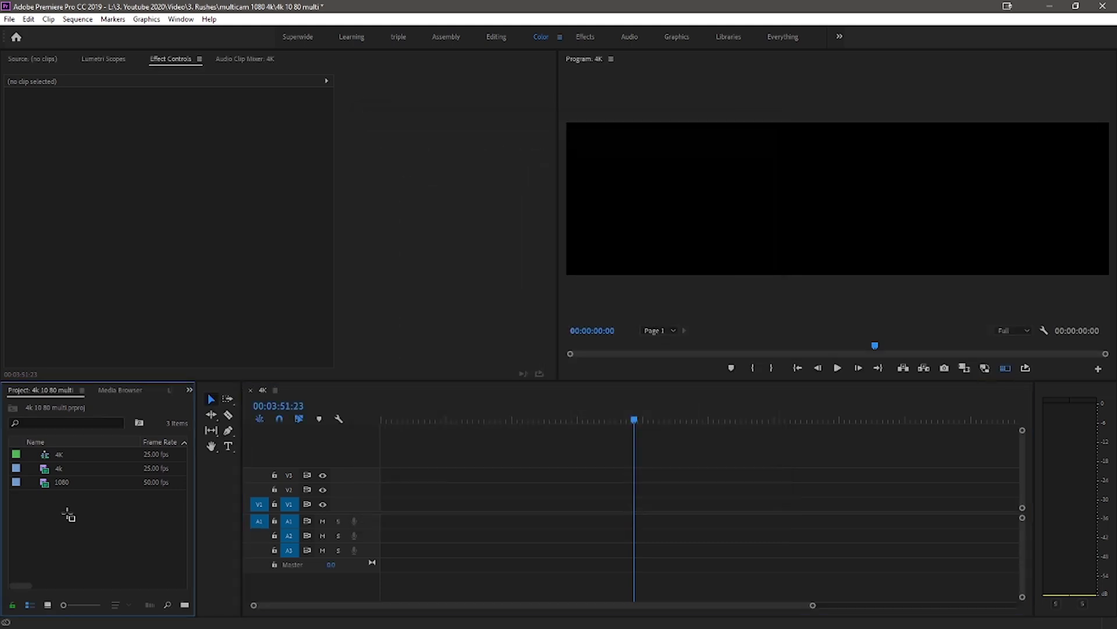
# Create the audio-synced '10804k multi' multicam source sequence from 4k and 1080 using the Custom/multicam preset.
pyautogui.moveTo(68, 515); pyautogui.dragTo(48, 469)
pyautogui.rightClick(48, 469)
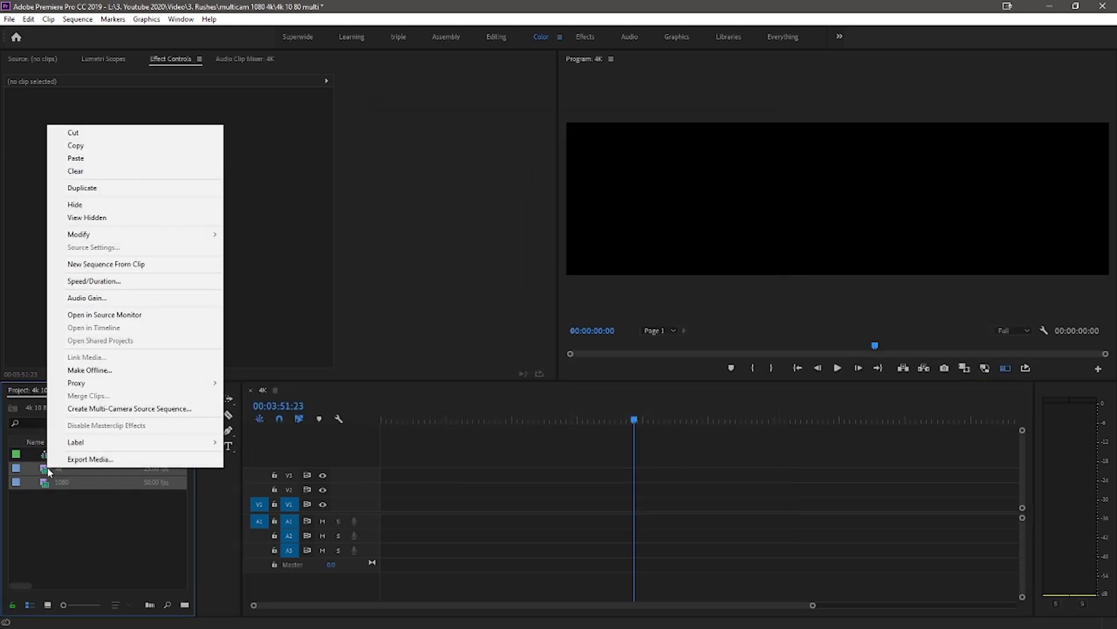
pyautogui.click(163, 409)
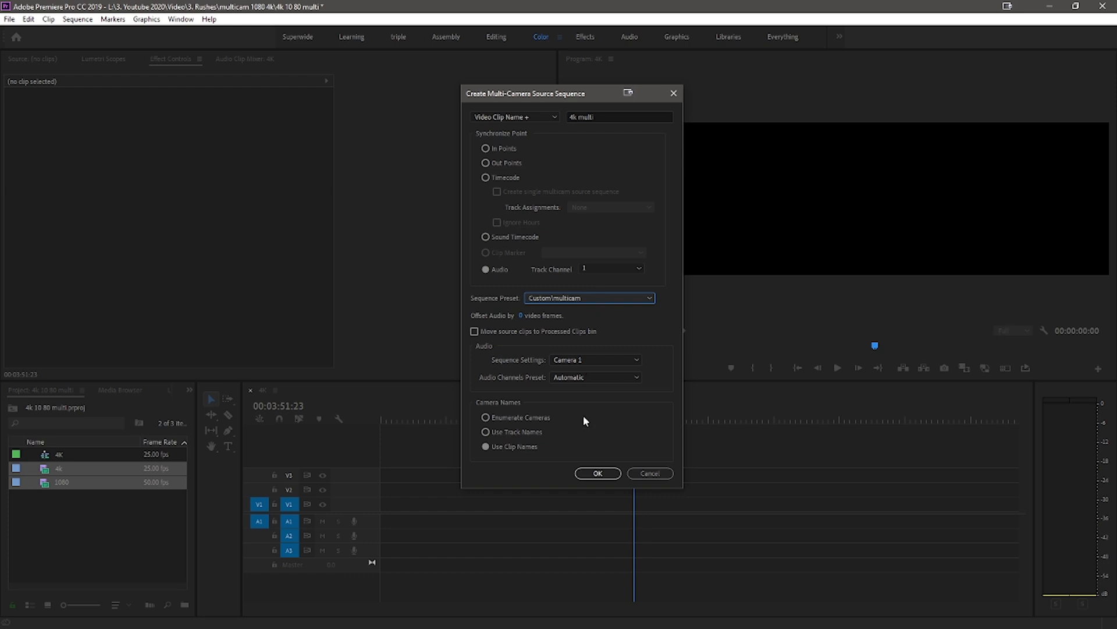
pyautogui.click(599, 473)
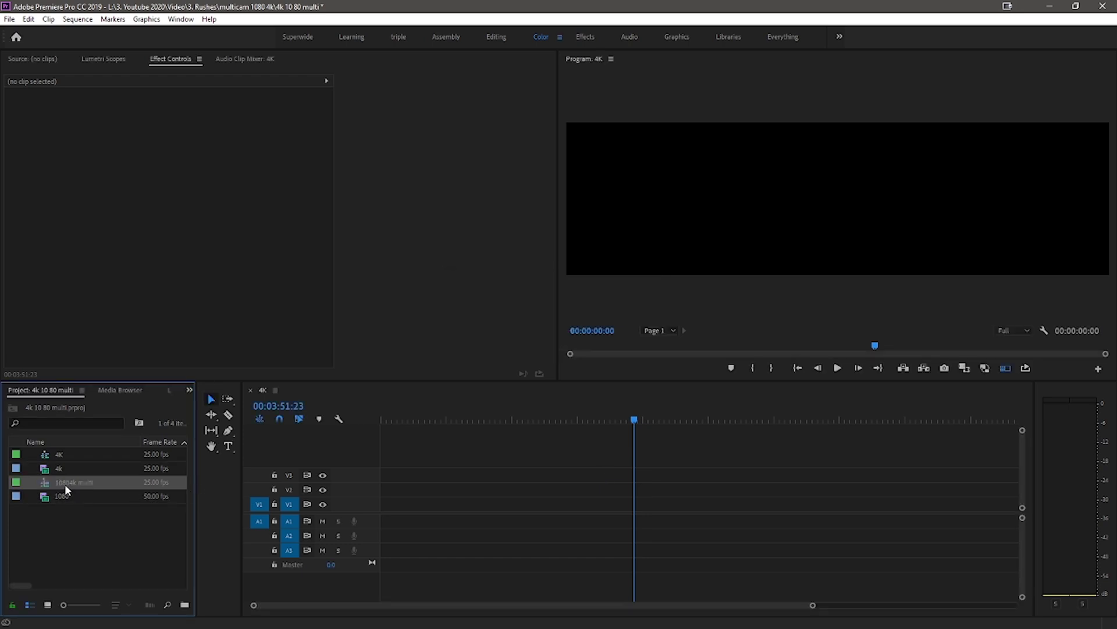
# Place 10804k multi in the 4K timeline, keeping the existing sequence settings.
pyautogui.moveTo(65, 486); pyautogui.dragTo(457, 507)
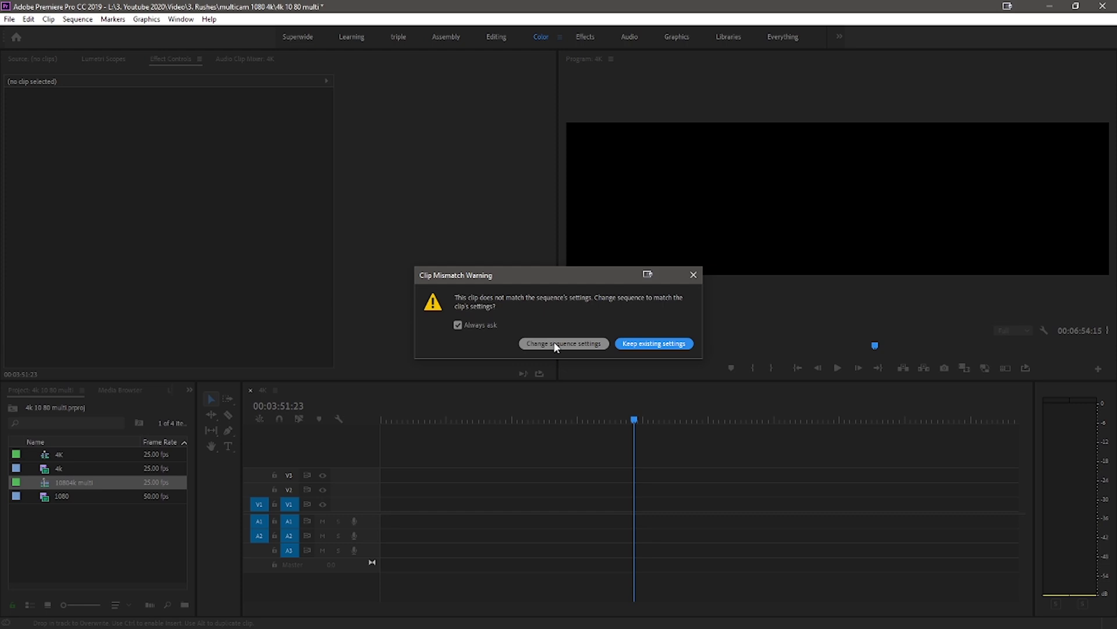
pyautogui.click(628, 344)
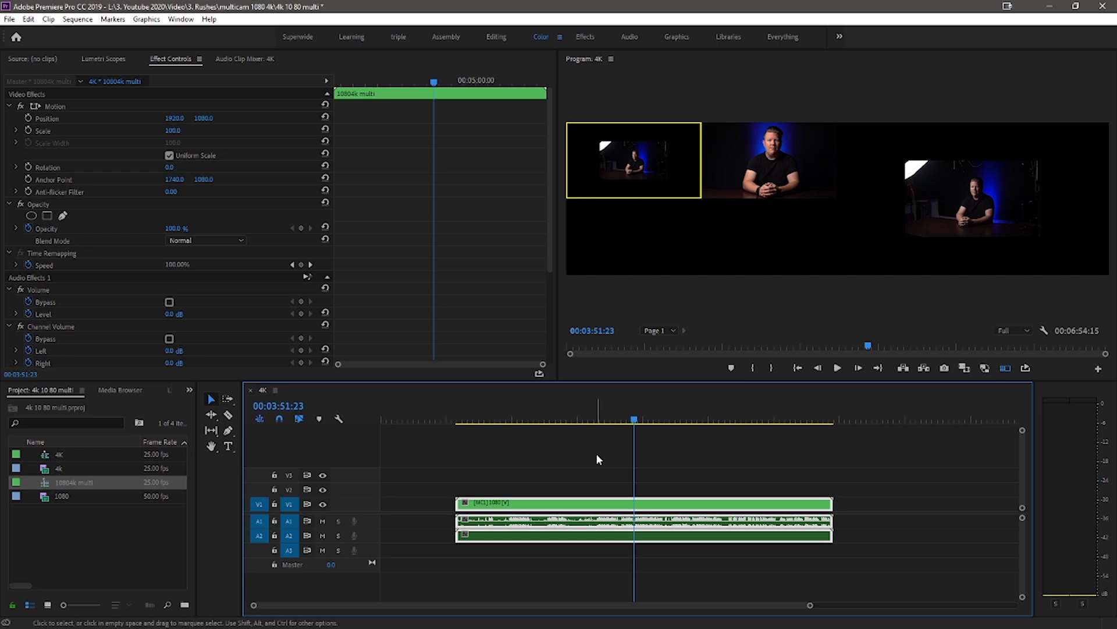
# In the multicam sequence, hide the 4k track on V2 and set the 1080 clip to frame size.
pyautogui.doubleClick(572, 512)
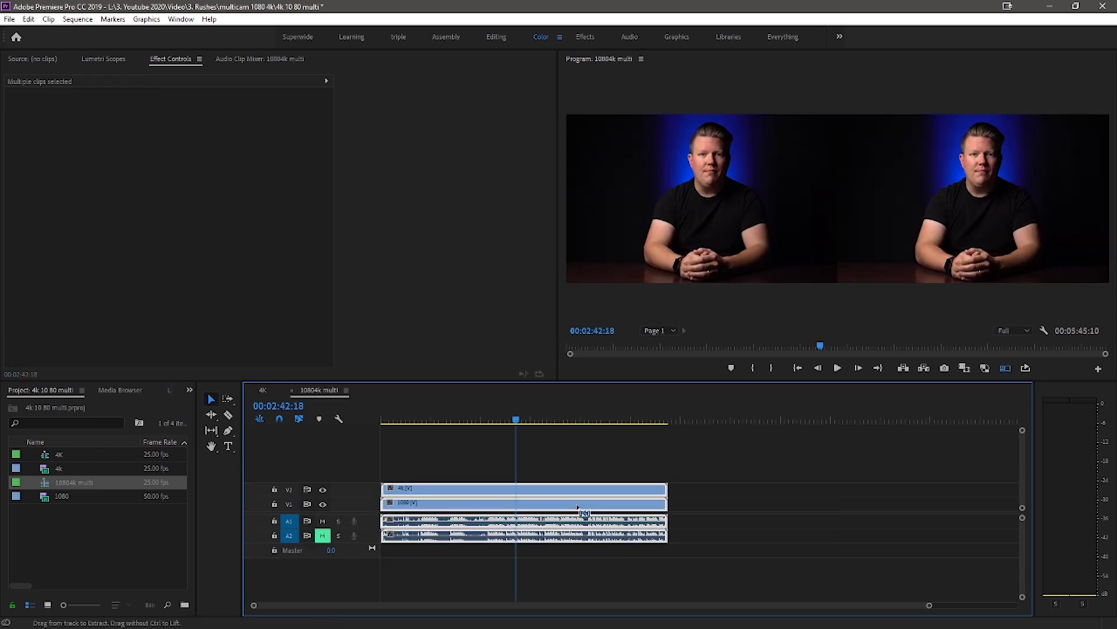
pyautogui.click(323, 490)
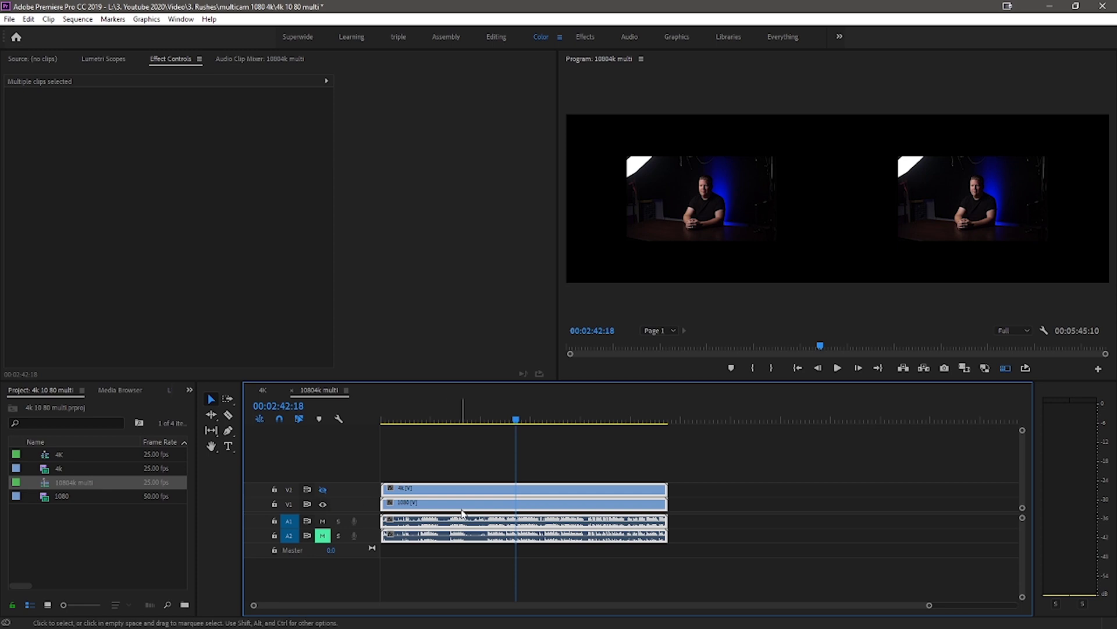
pyautogui.click(653, 467)
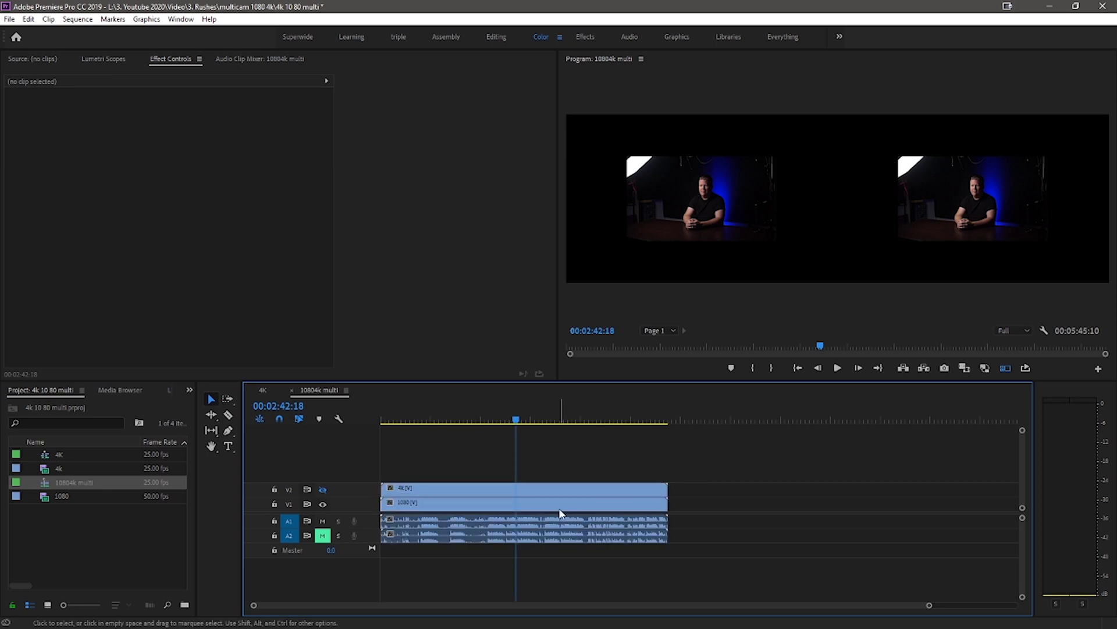
pyautogui.rightClick(509, 507)
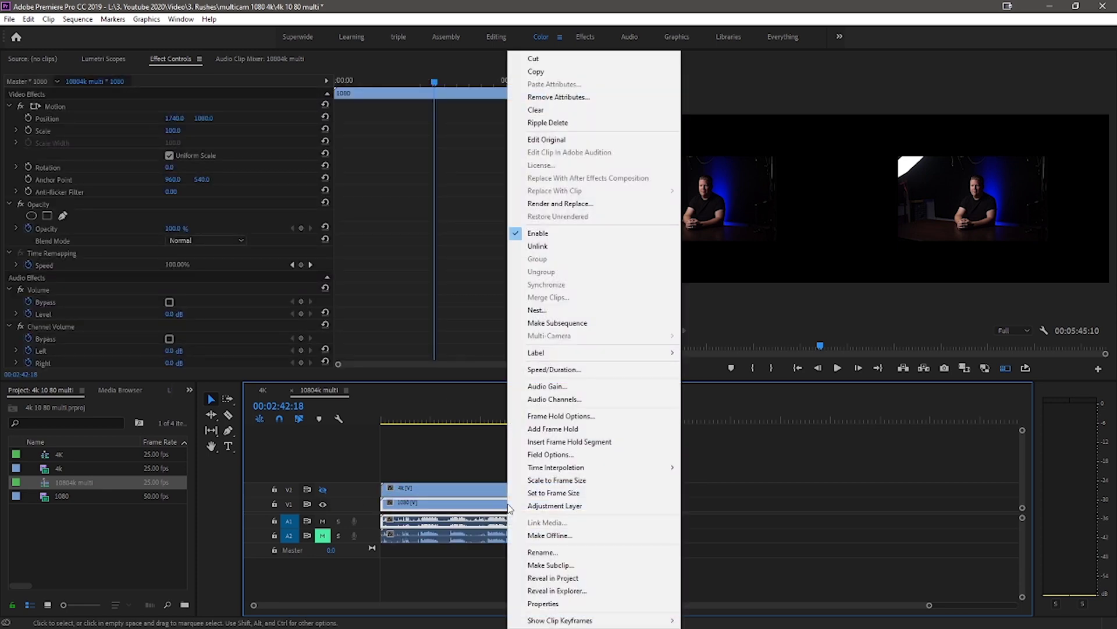
pyautogui.click(600, 496)
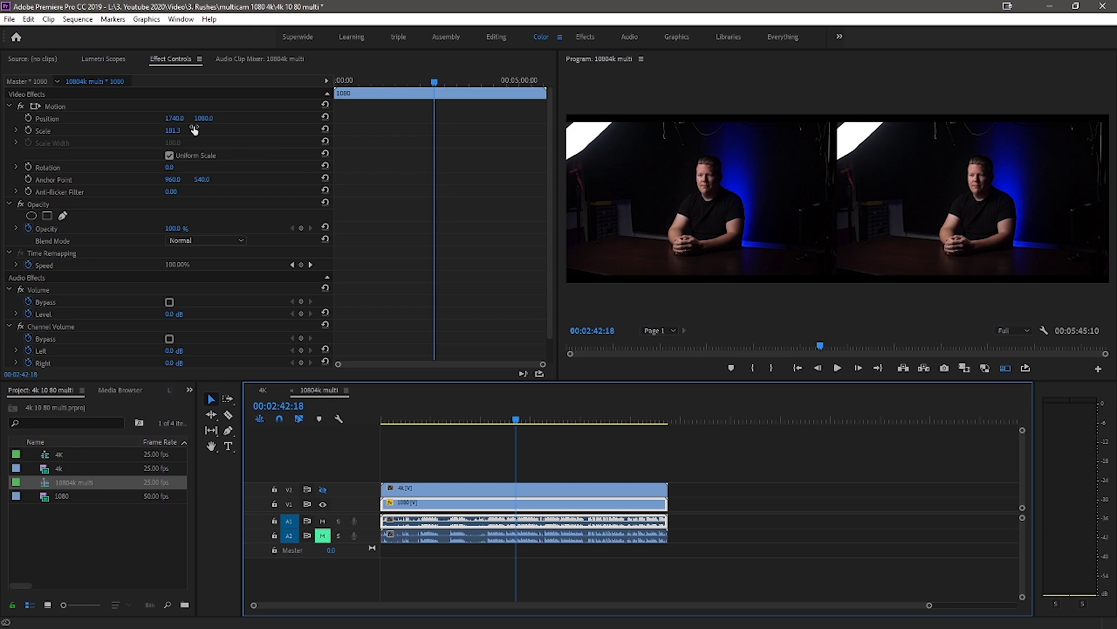
# Scale the 1080 clip to 190.3 and turn the V2 4k track back on.
pyautogui.click(176, 134)
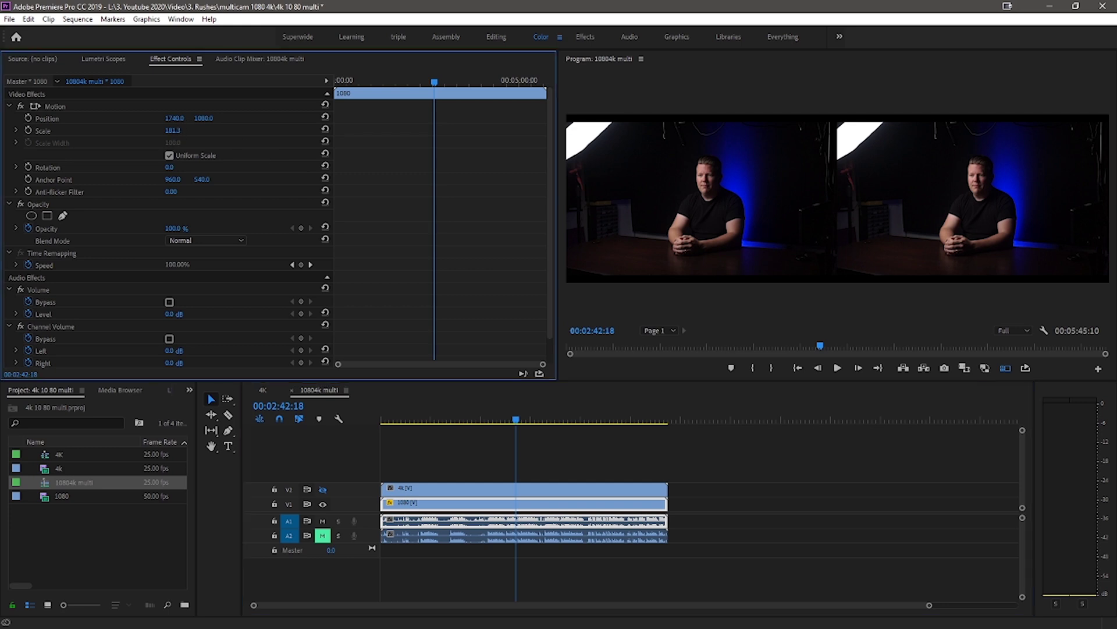
pyautogui.moveTo(173, 130); pyautogui.dragTo(144, 102)
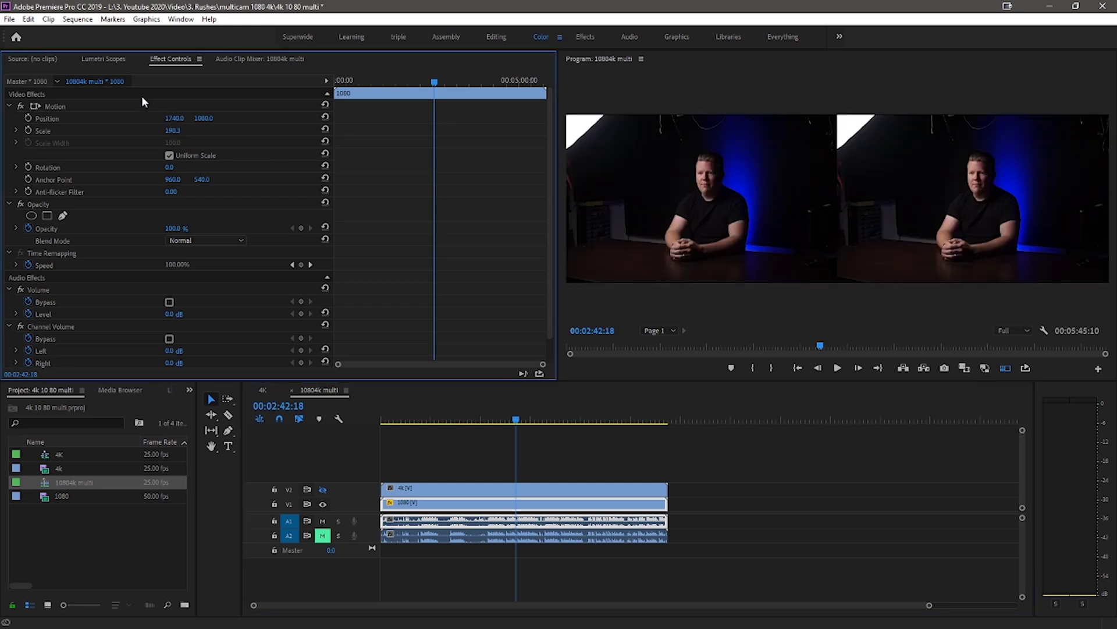
pyautogui.click(323, 491)
pyautogui.click(324, 490)
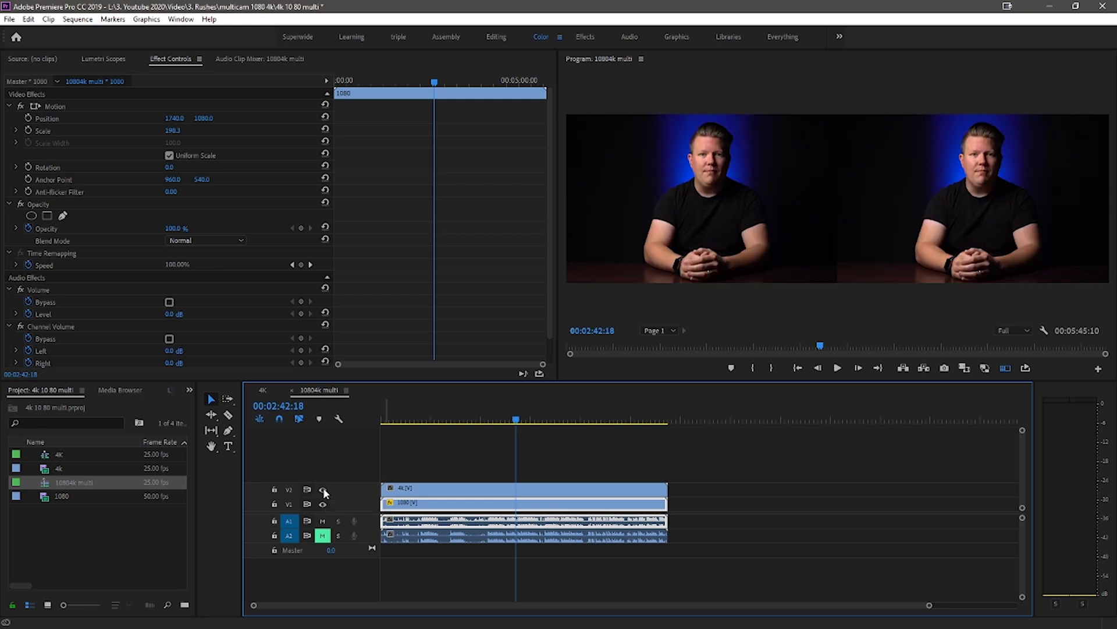
# In the 4K sequence, cut to angle 2 during playback, then delete every clip from the timeline.
pyautogui.click(259, 390)
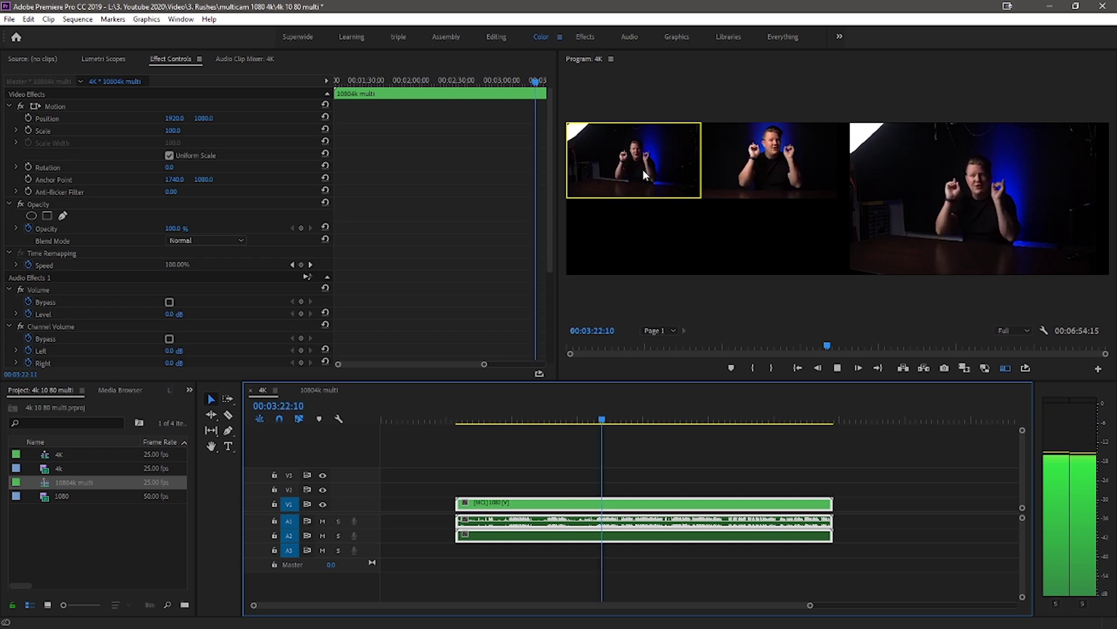
pyautogui.click(780, 162)
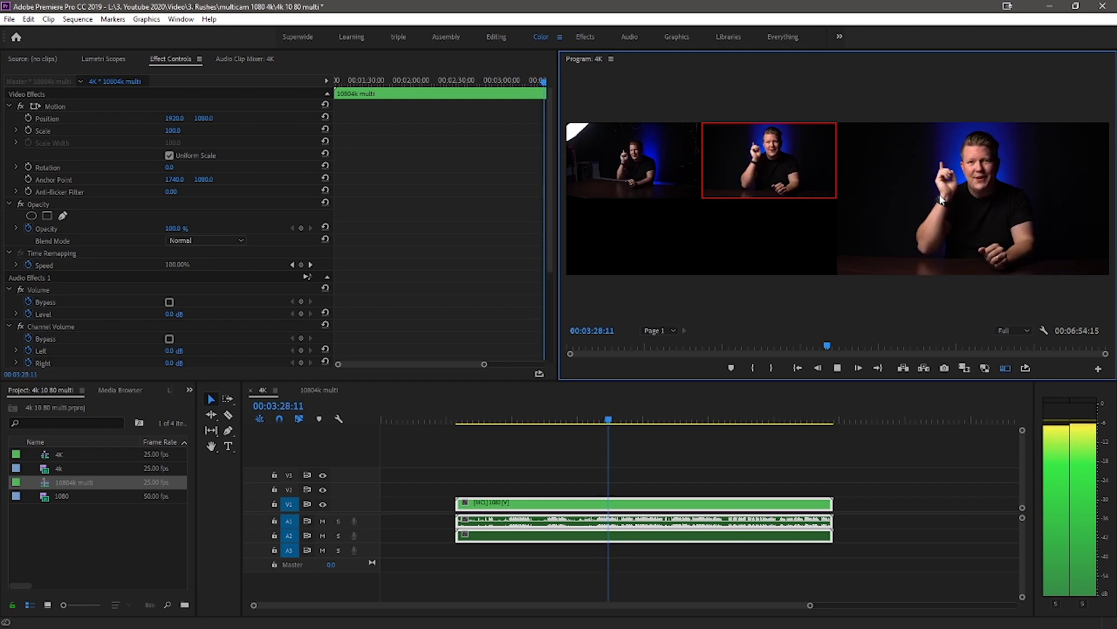
pyautogui.click(605, 417)
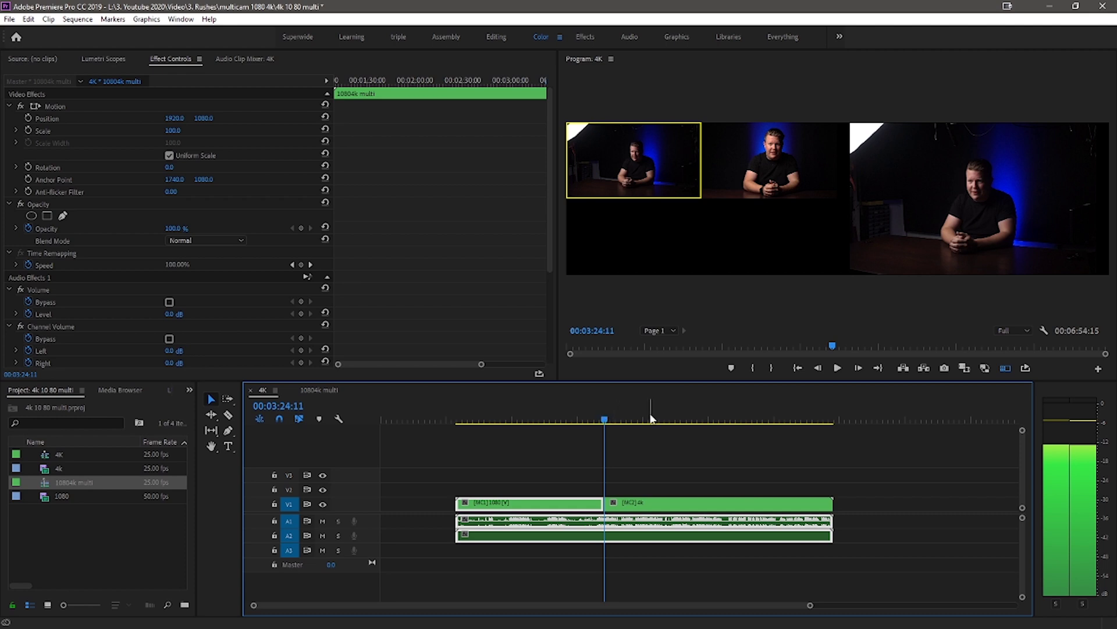
pyautogui.moveTo(843, 460); pyautogui.dragTo(511, 549)
pyautogui.press('Delete')
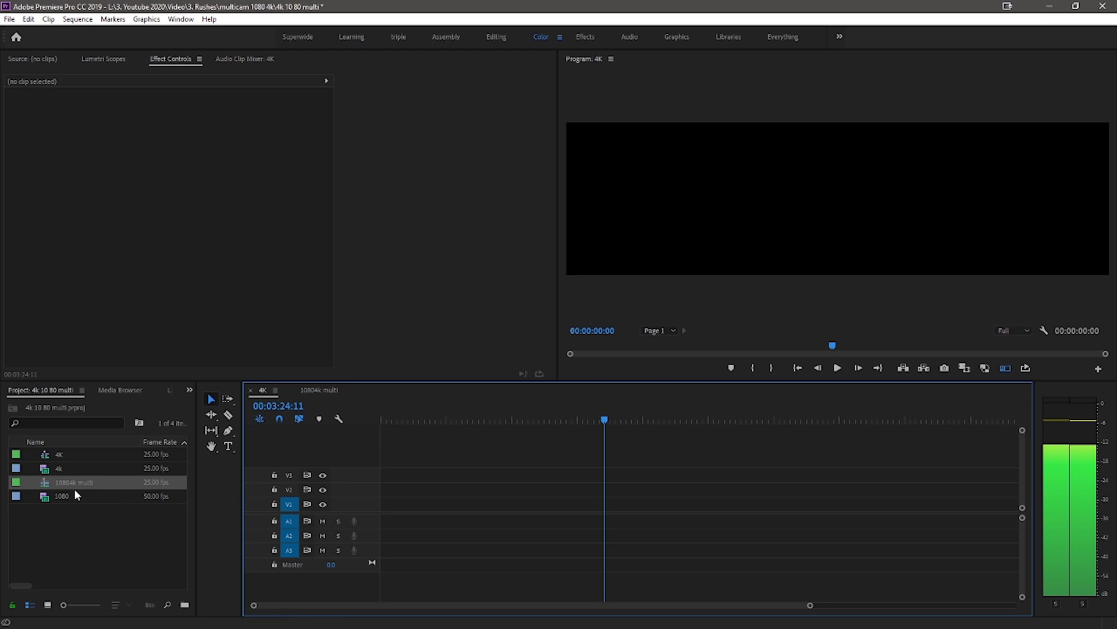
# Put the 4k clip on V1 and the 1080 clip above it on V2.
pyautogui.click(61, 469)
pyautogui.moveTo(58, 469); pyautogui.dragTo(536, 504)
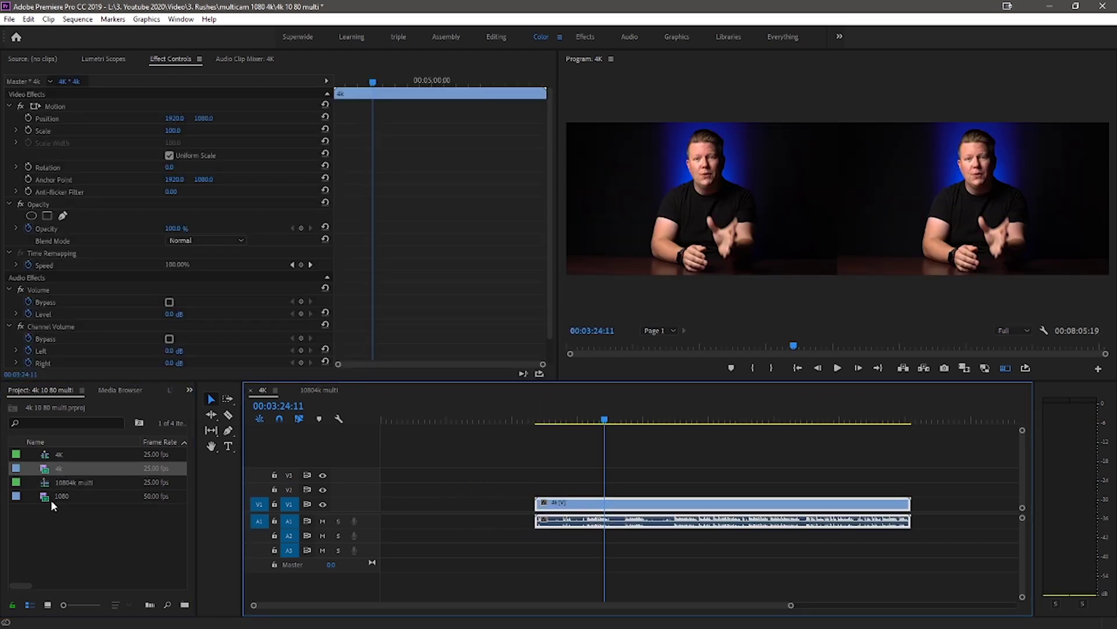
pyautogui.moveTo(54, 497); pyautogui.dragTo(576, 488)
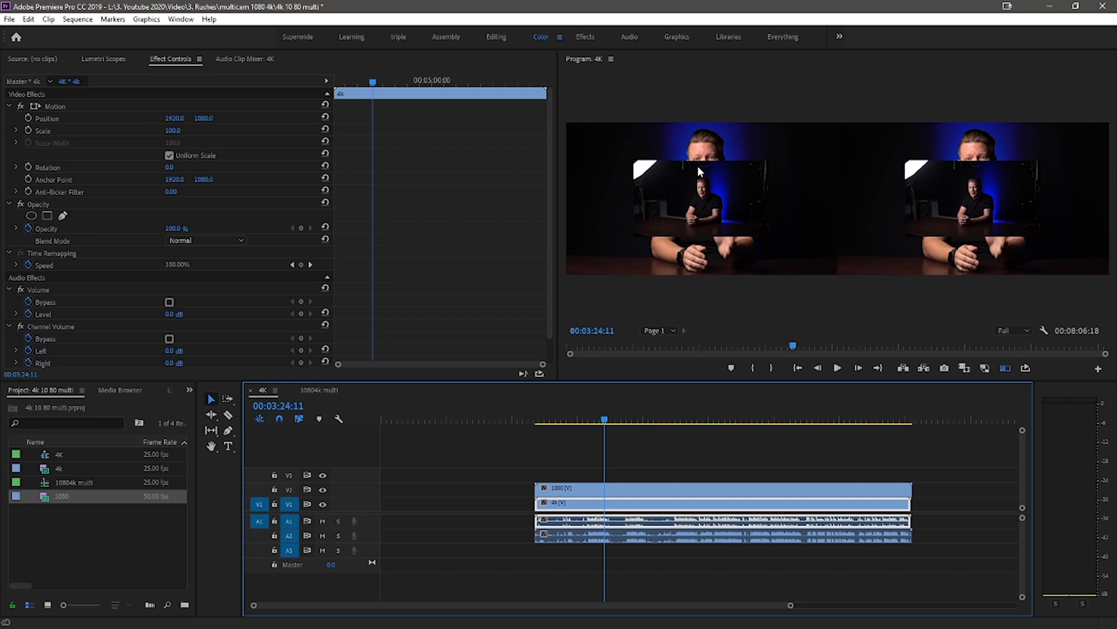
# Apply Scale to Frame Size to the 1080 clip so it fills the 4K frame.
pyautogui.click(616, 492)
pyautogui.rightClick(617, 496)
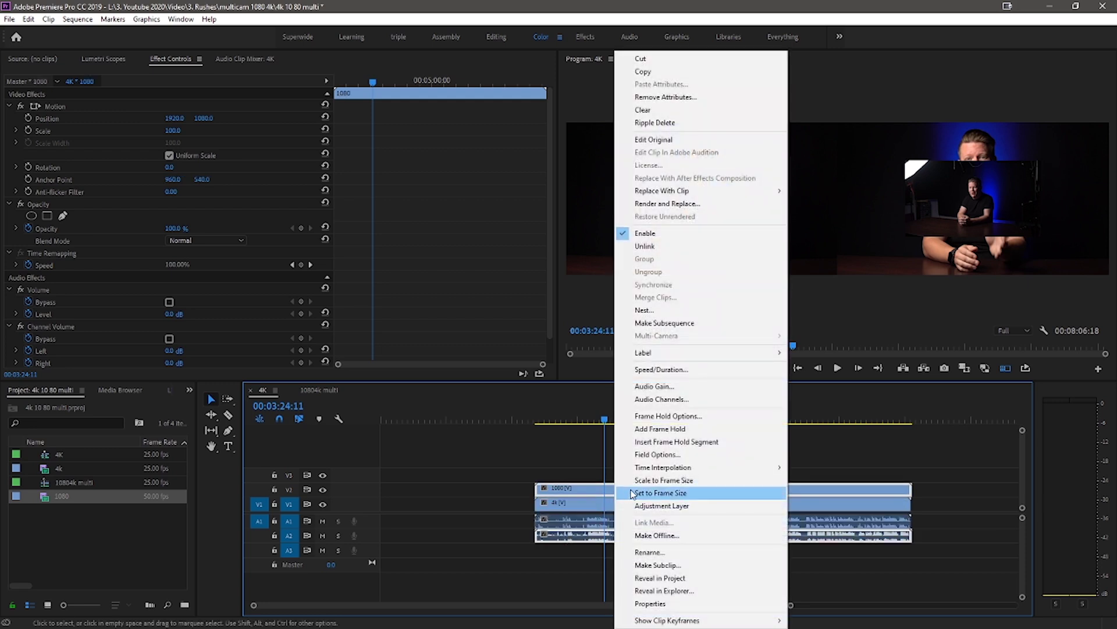
pyautogui.click(670, 481)
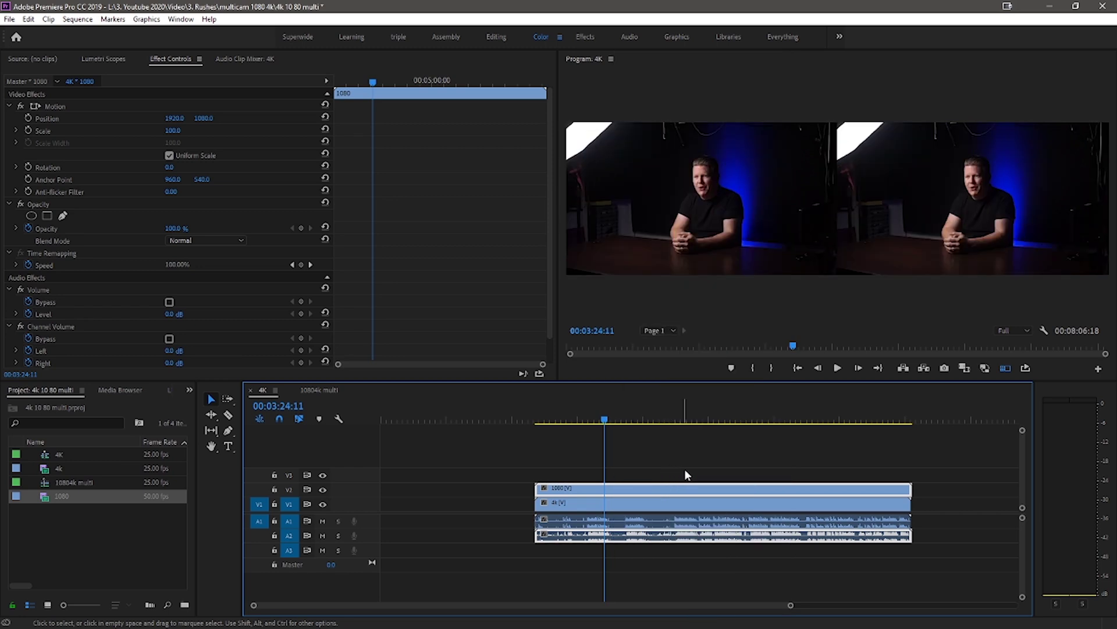
# Synchronize all timeline clips by audio, then shift the 1080 clip earlier to align it.
pyautogui.moveTo(636, 457); pyautogui.dragTo(612, 568)
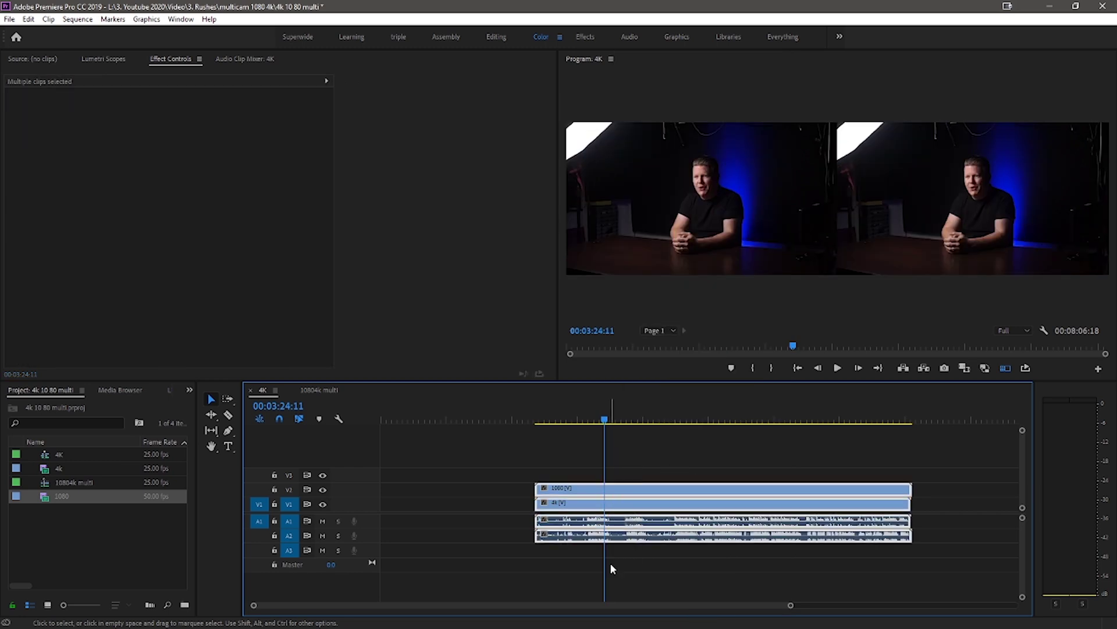
pyautogui.rightClick(634, 492)
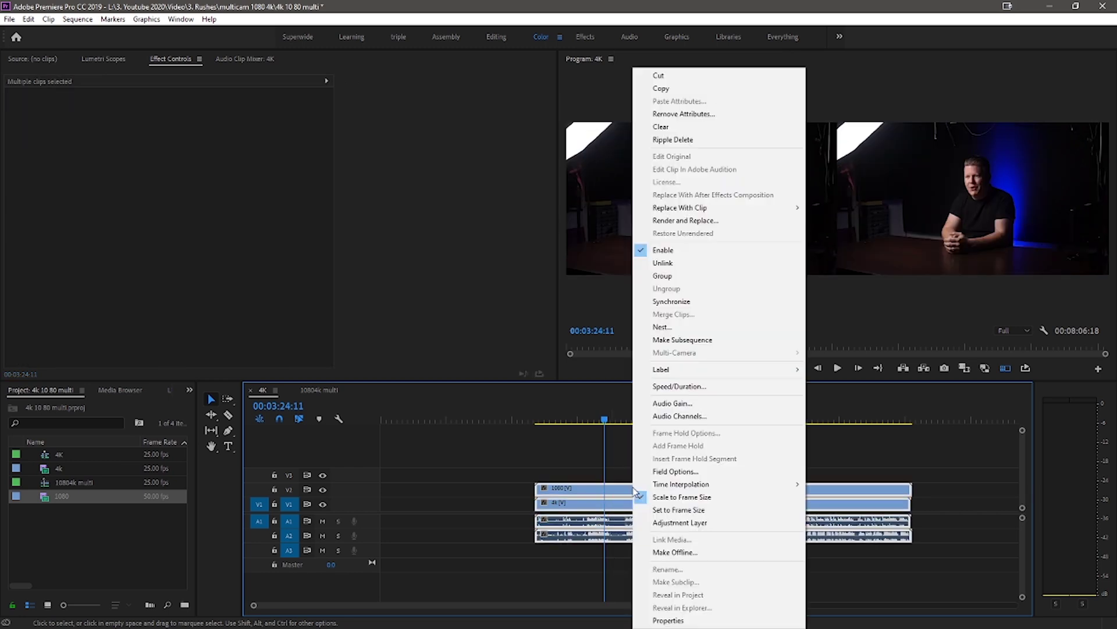
pyautogui.click(722, 302)
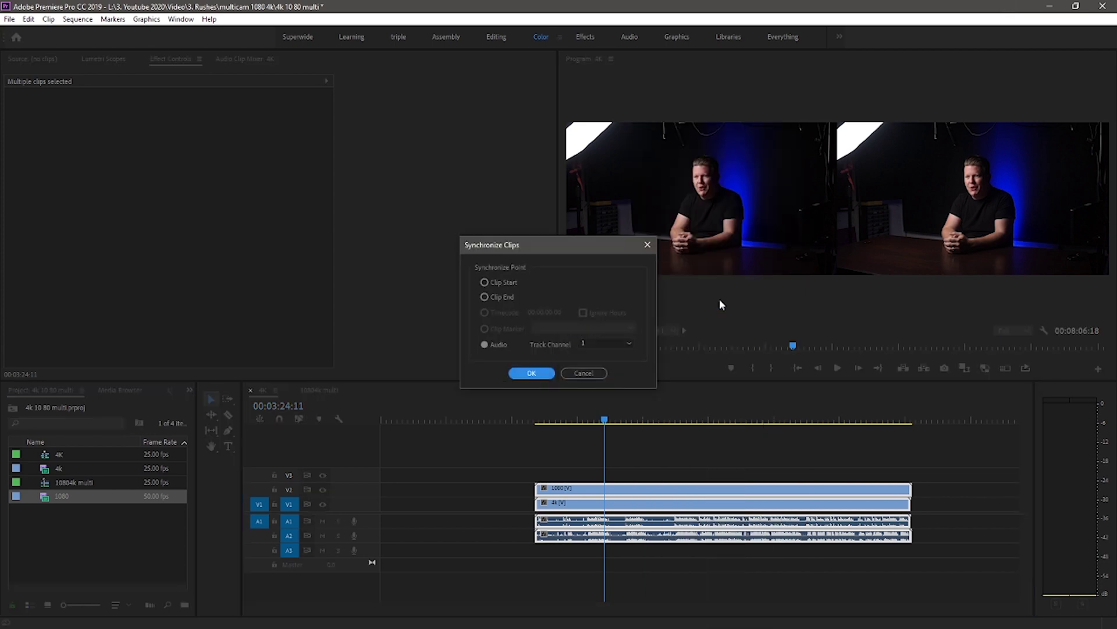
pyautogui.click(529, 373)
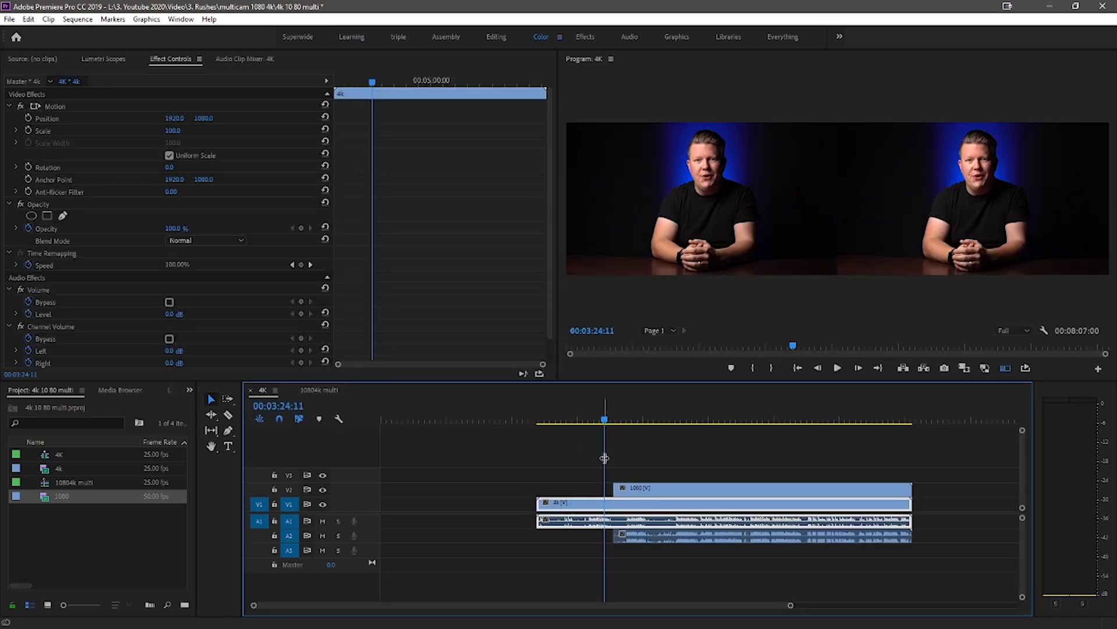
pyautogui.moveTo(620, 488); pyautogui.dragTo(554, 488)
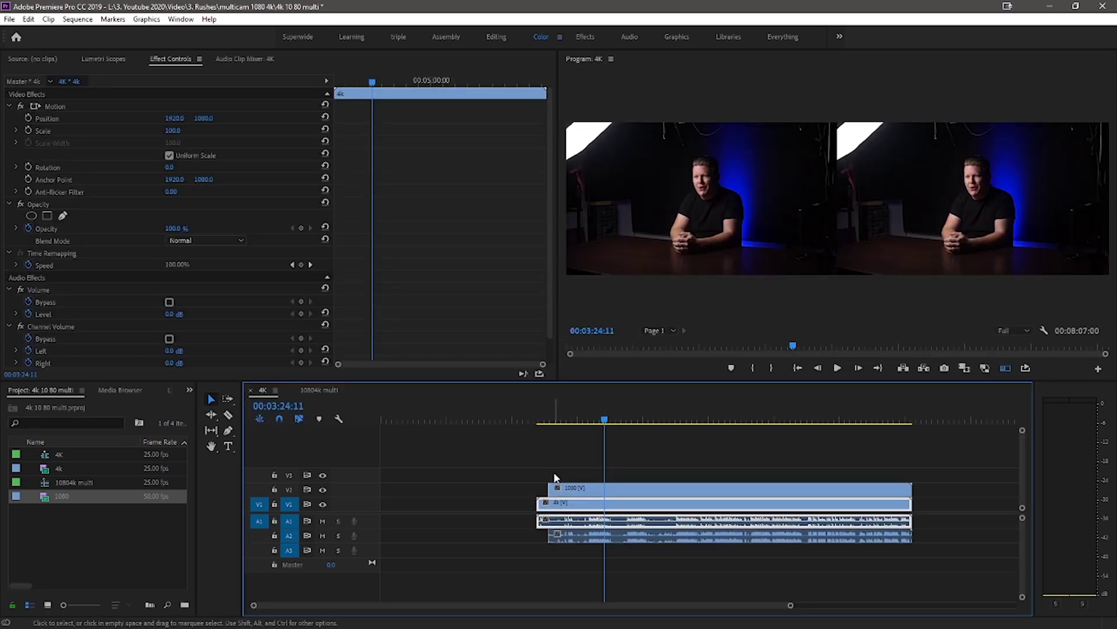